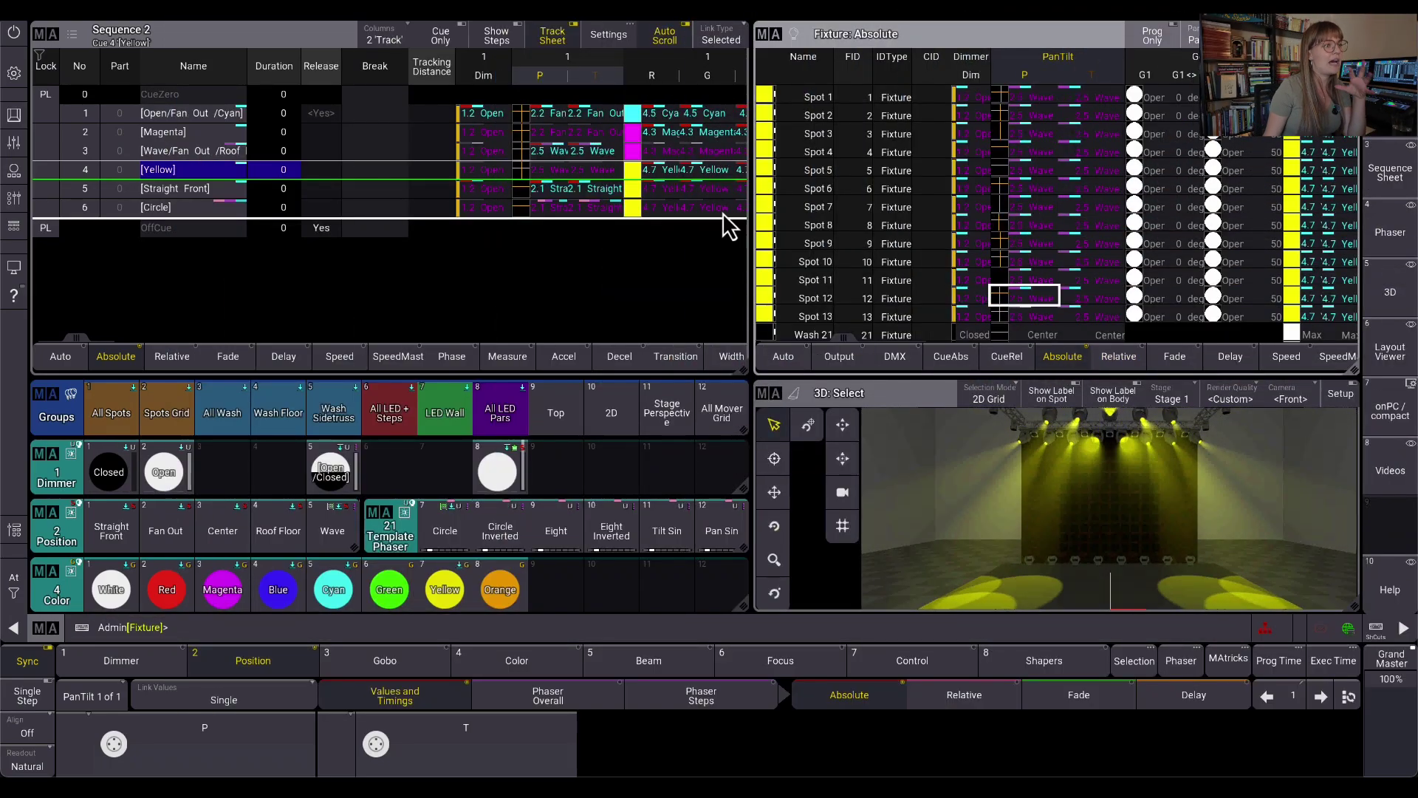
# Widen the pan and tilt columns in the sequence sheet and jump to cue 1 with a Goto command.
pyautogui.moveTo(620, 60)
pyautogui.mouseDown()
pyautogui.moveTo(649, 59)
pyautogui.moveTo(614, 68)
pyautogui.mouseUp()
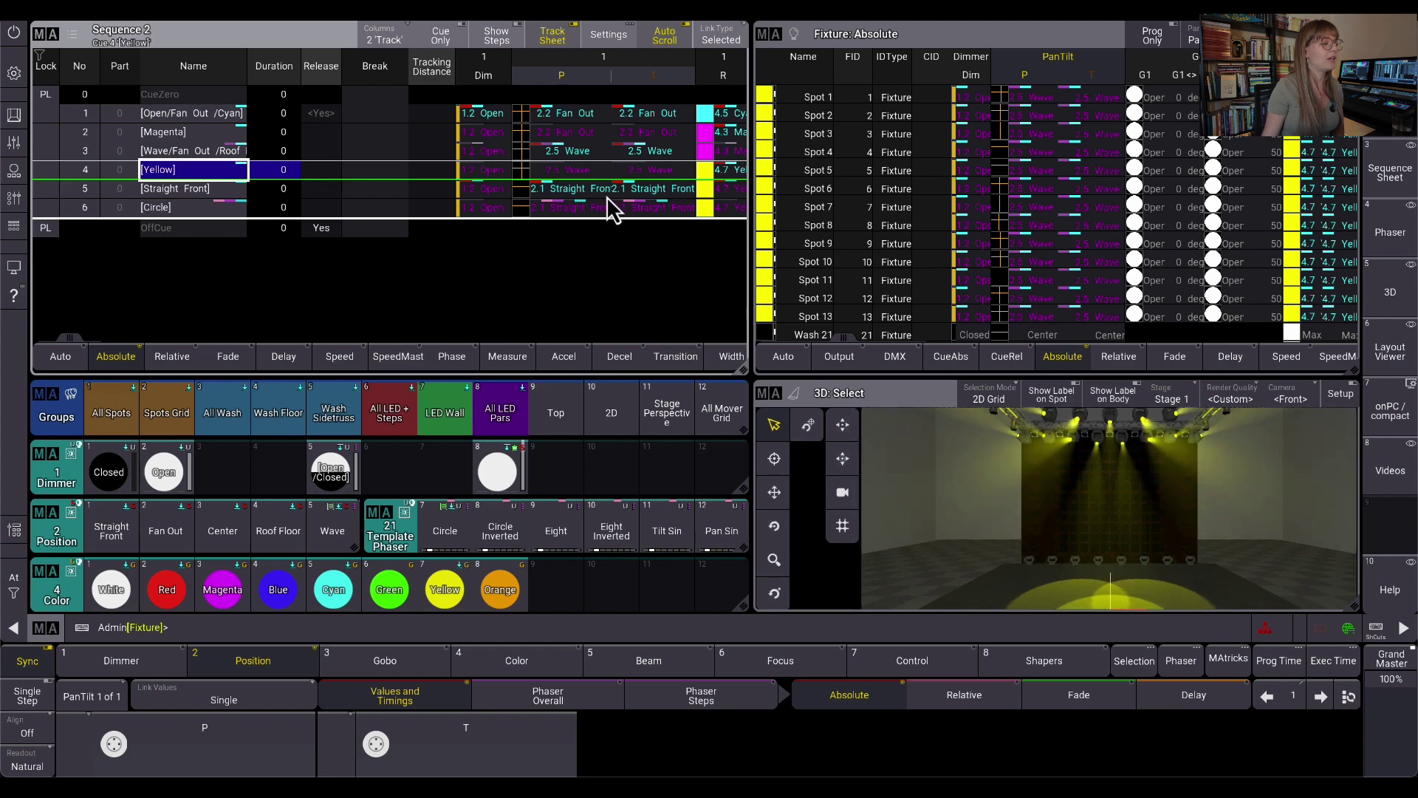
pyautogui.click(428, 634)
pyautogui.write('goto c')
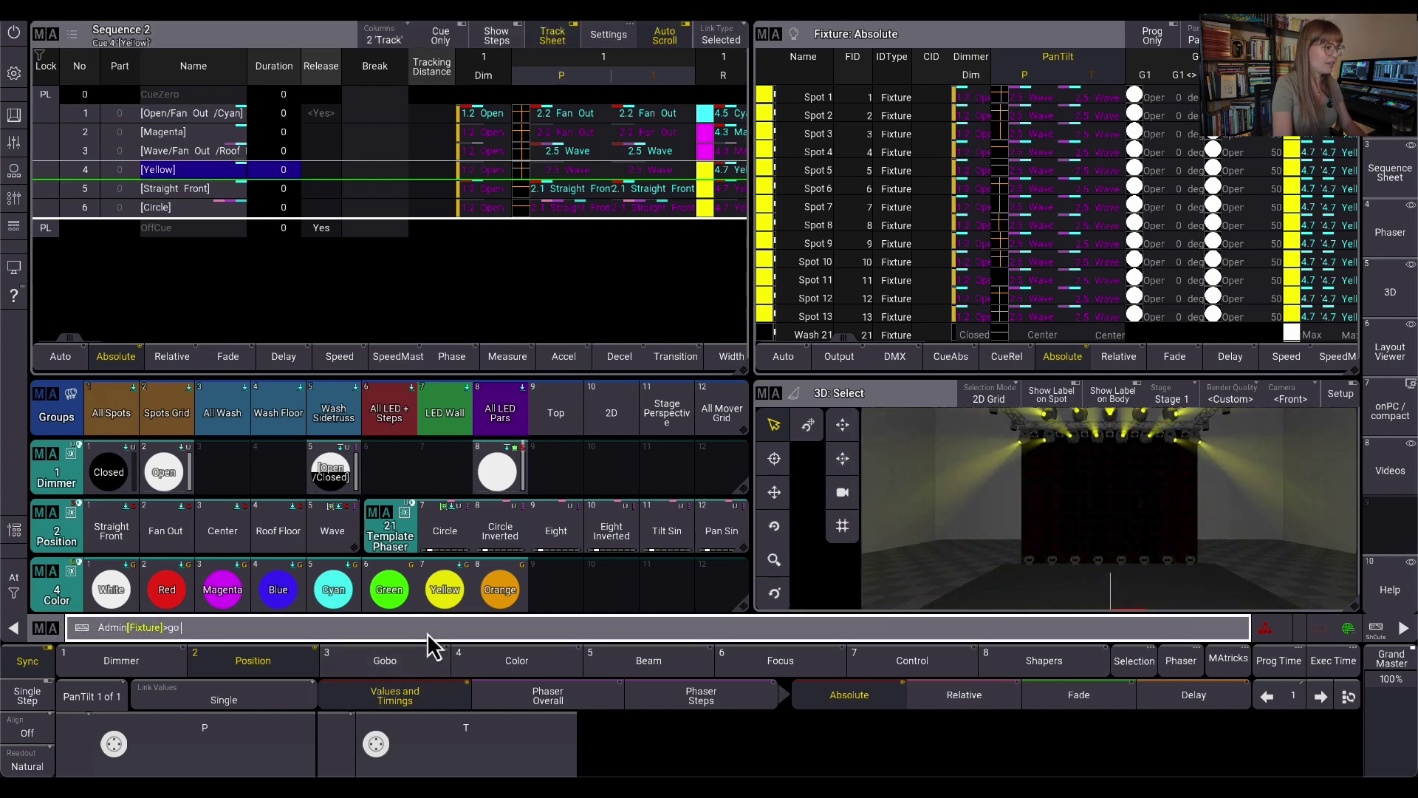
pyautogui.press('BackSpace')
pyautogui.press('BackSpace')
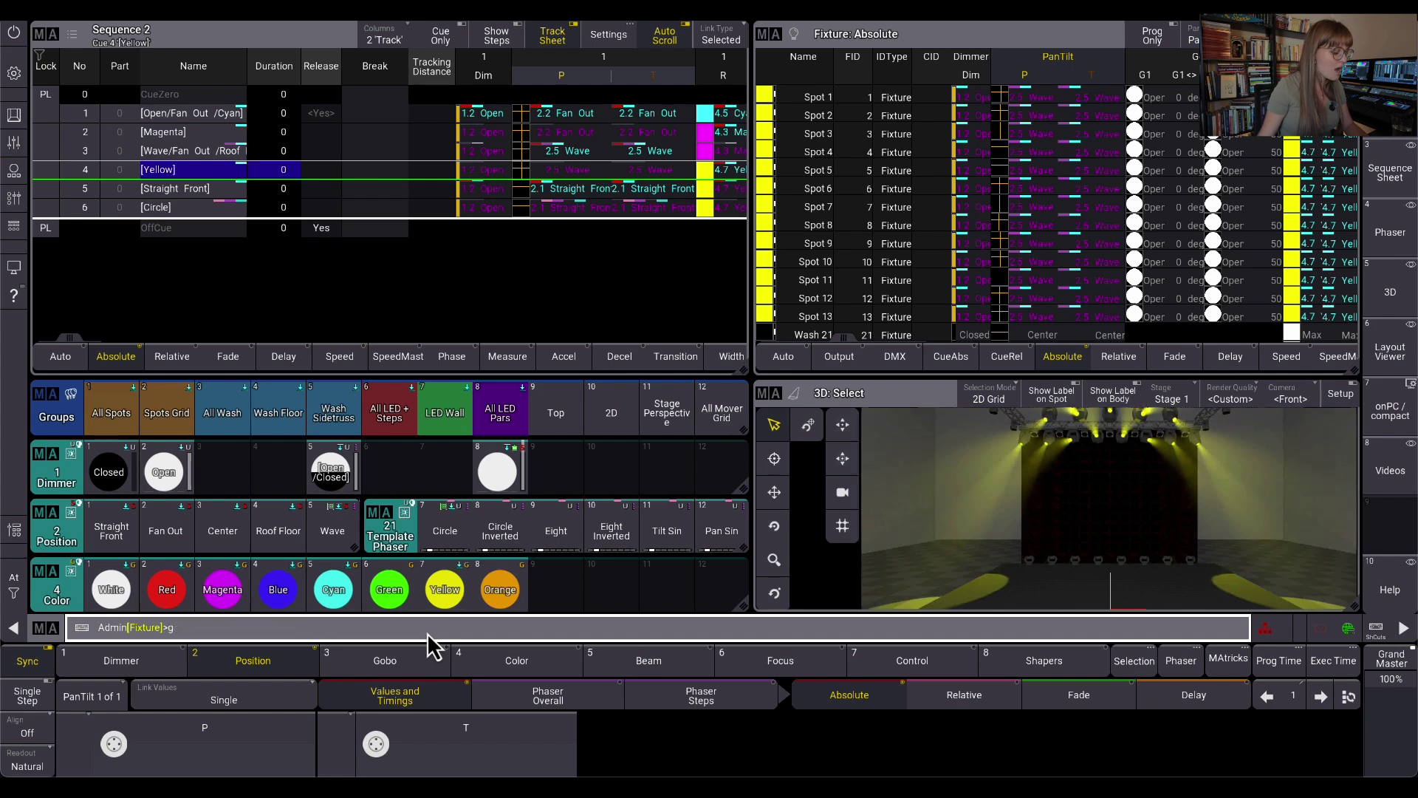
pyautogui.write('1')
pyautogui.press('Return')
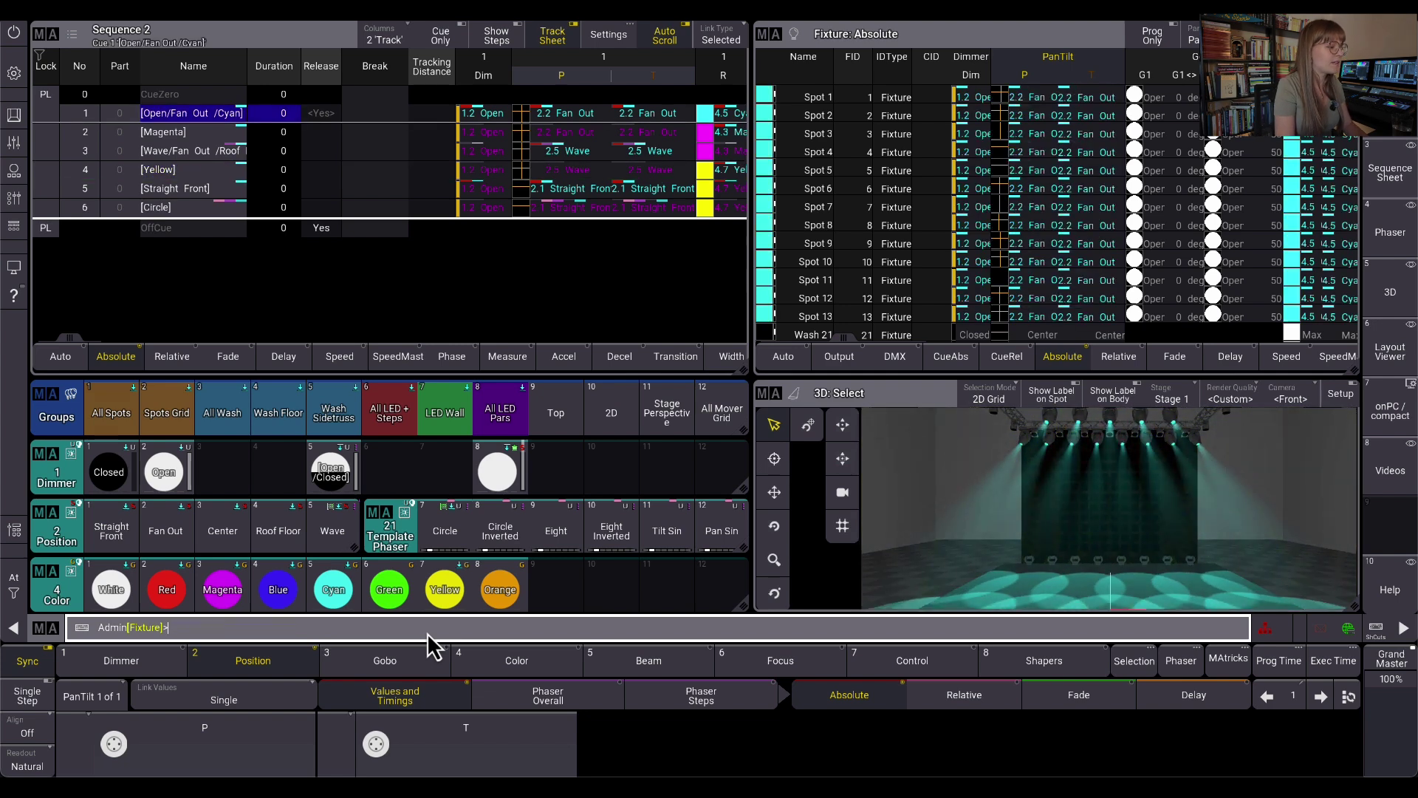
# Advance the sequence two cues with the go command, through Magenta to the Wave cue 3.
pyautogui.write('go')
pyautogui.press('Return')
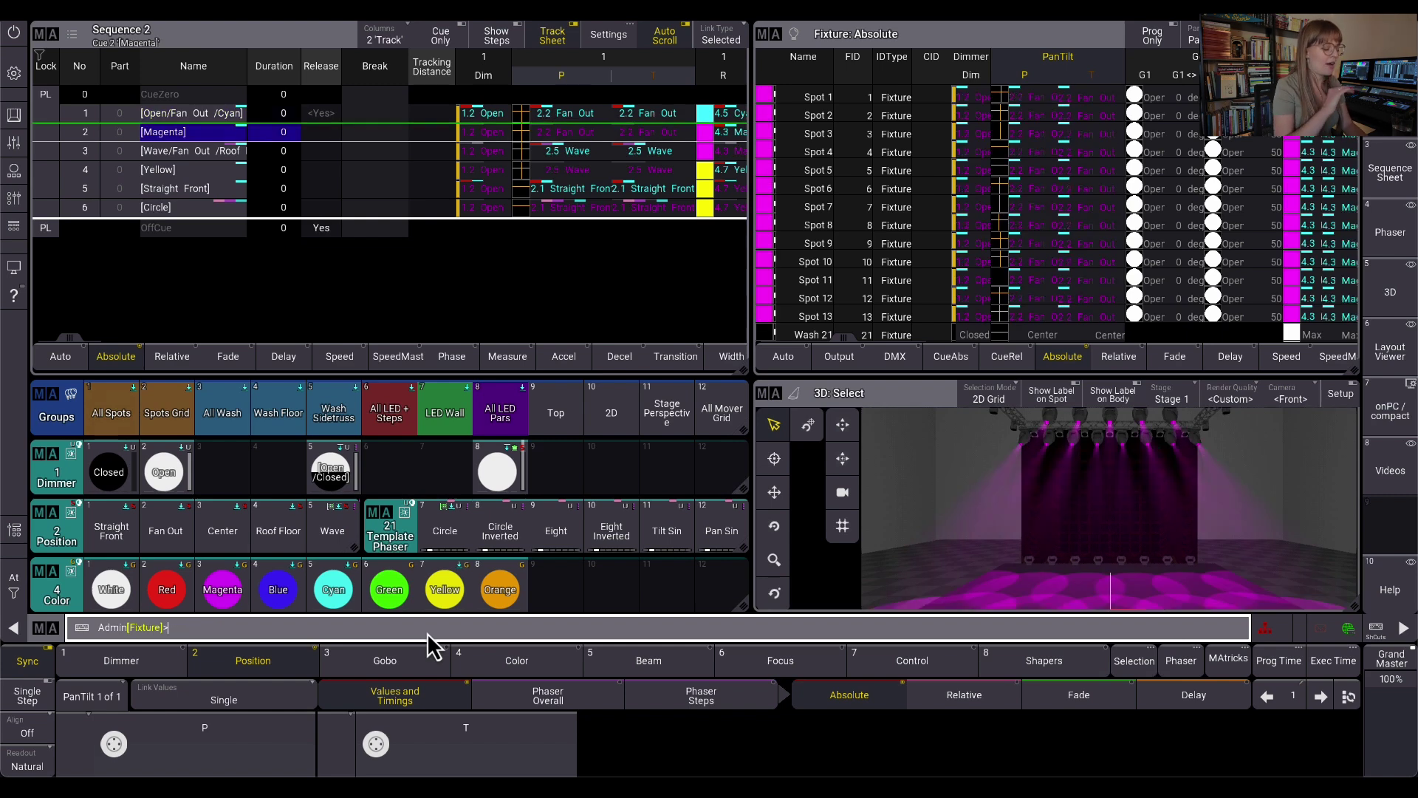
pyautogui.write('go')
pyautogui.press('Return')
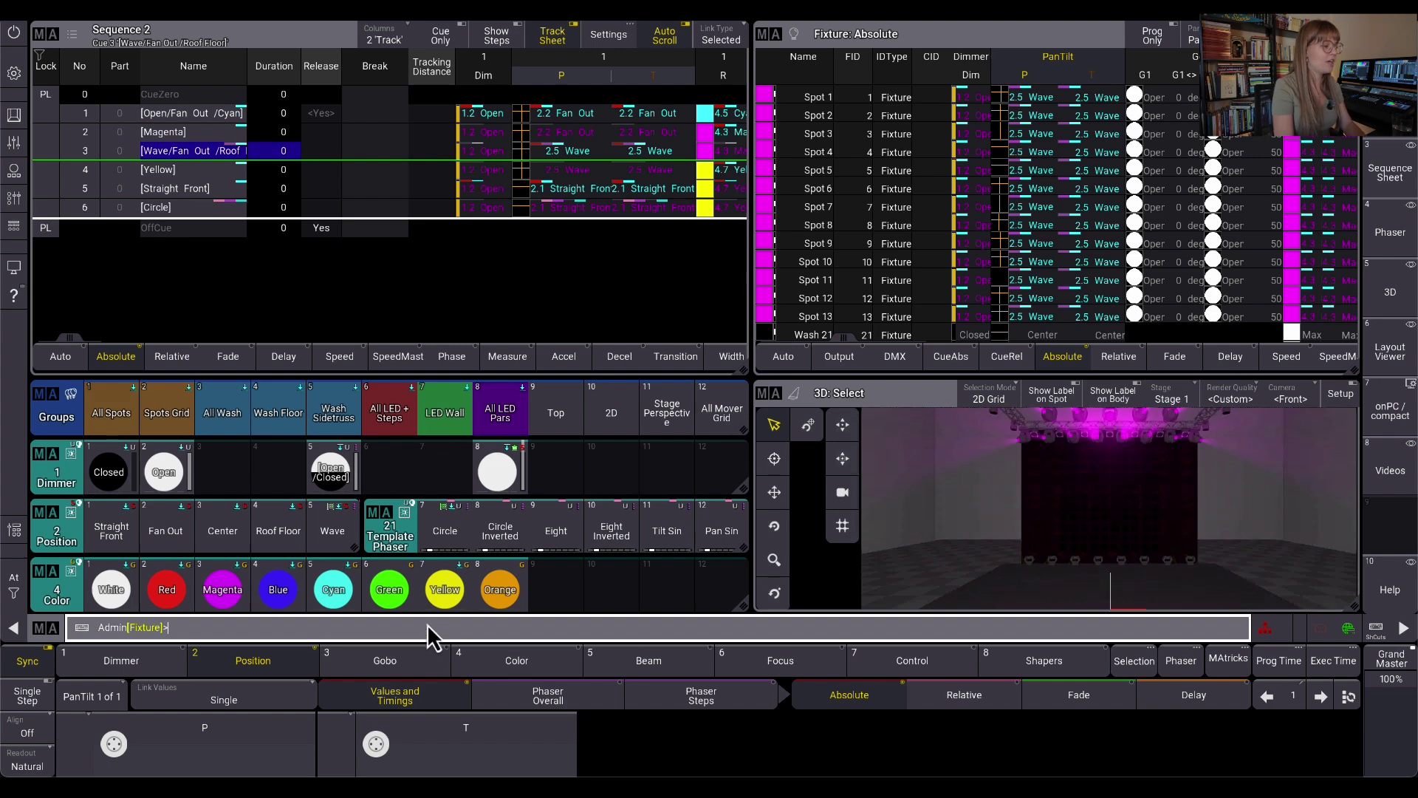
# Check the sequence sheet's Relative layer, return it to Absolute, and advance to the Yellow cue 4.
pyautogui.click(179, 349)
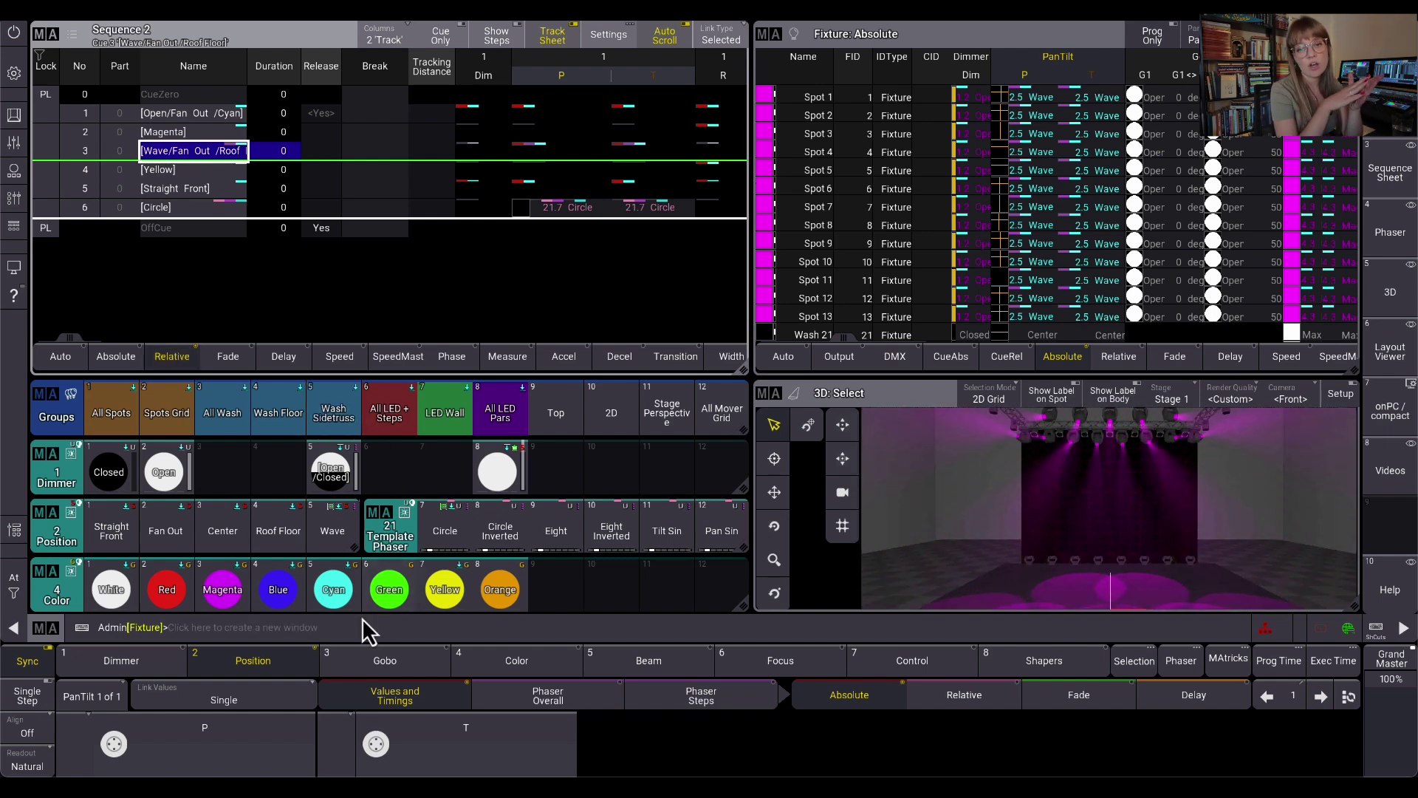
pyautogui.click(118, 360)
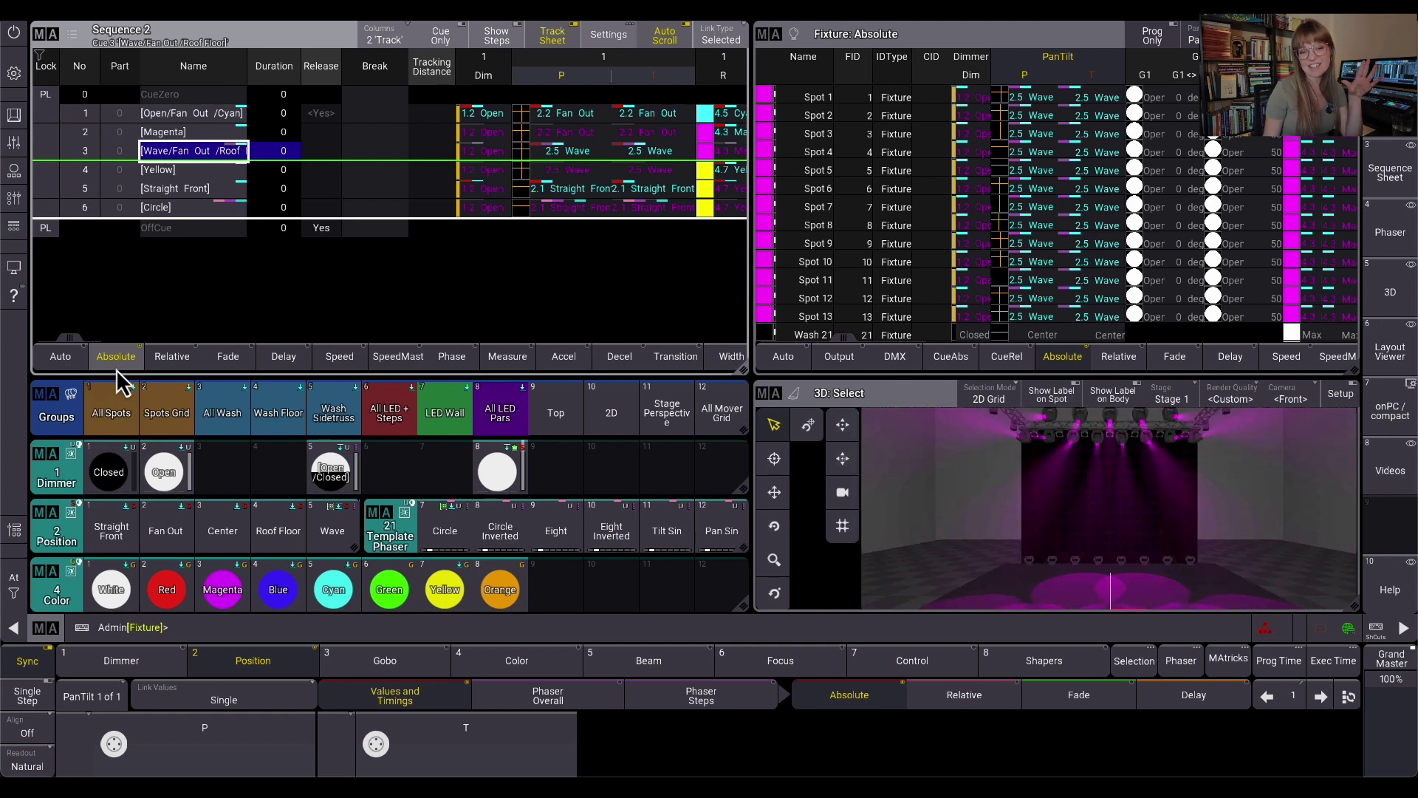
pyautogui.click(407, 629)
pyautogui.write('go')
pyautogui.press('Return')
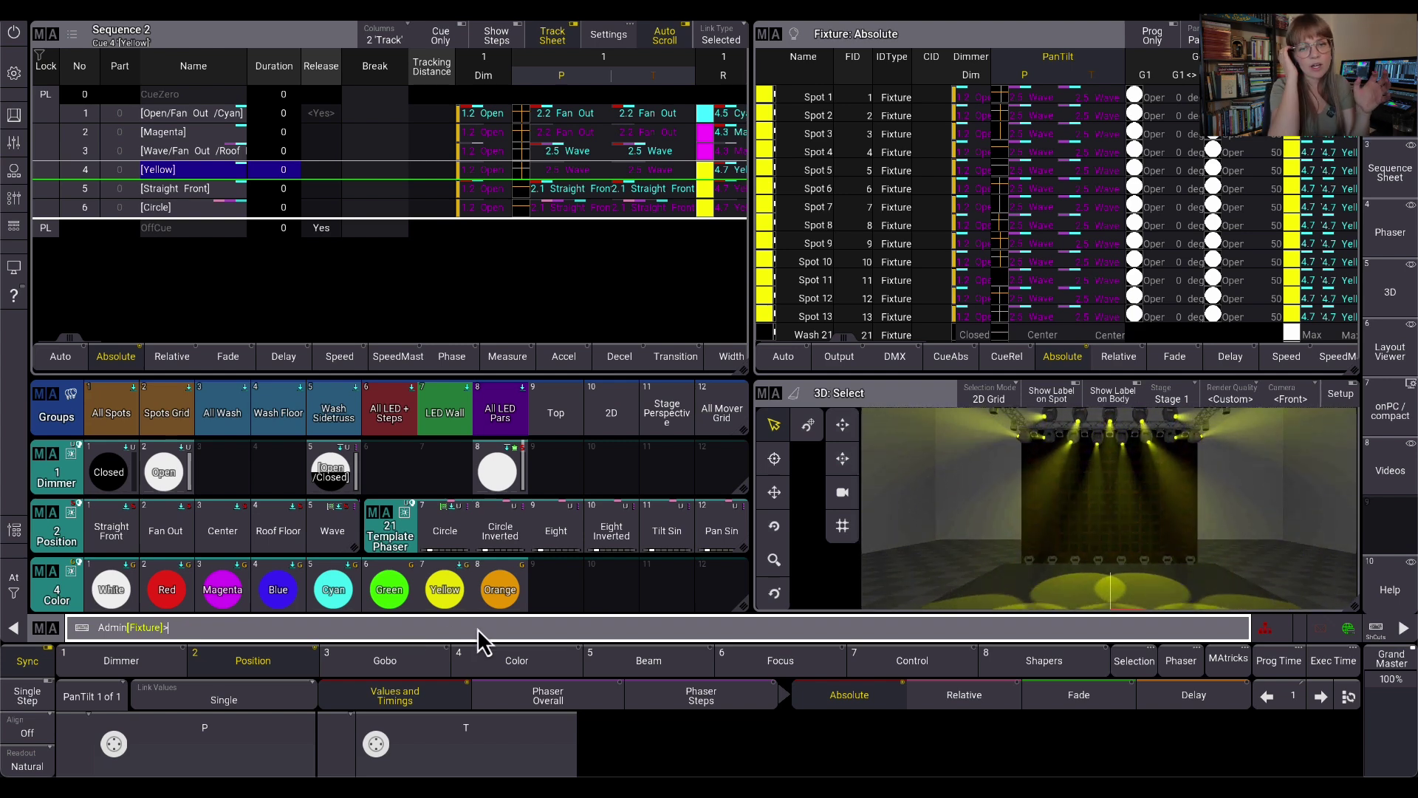
# Stomp the Spots Grid group, then check its Relative layer in the fixture sheet and return to Absolute.
pyautogui.click(153, 441)
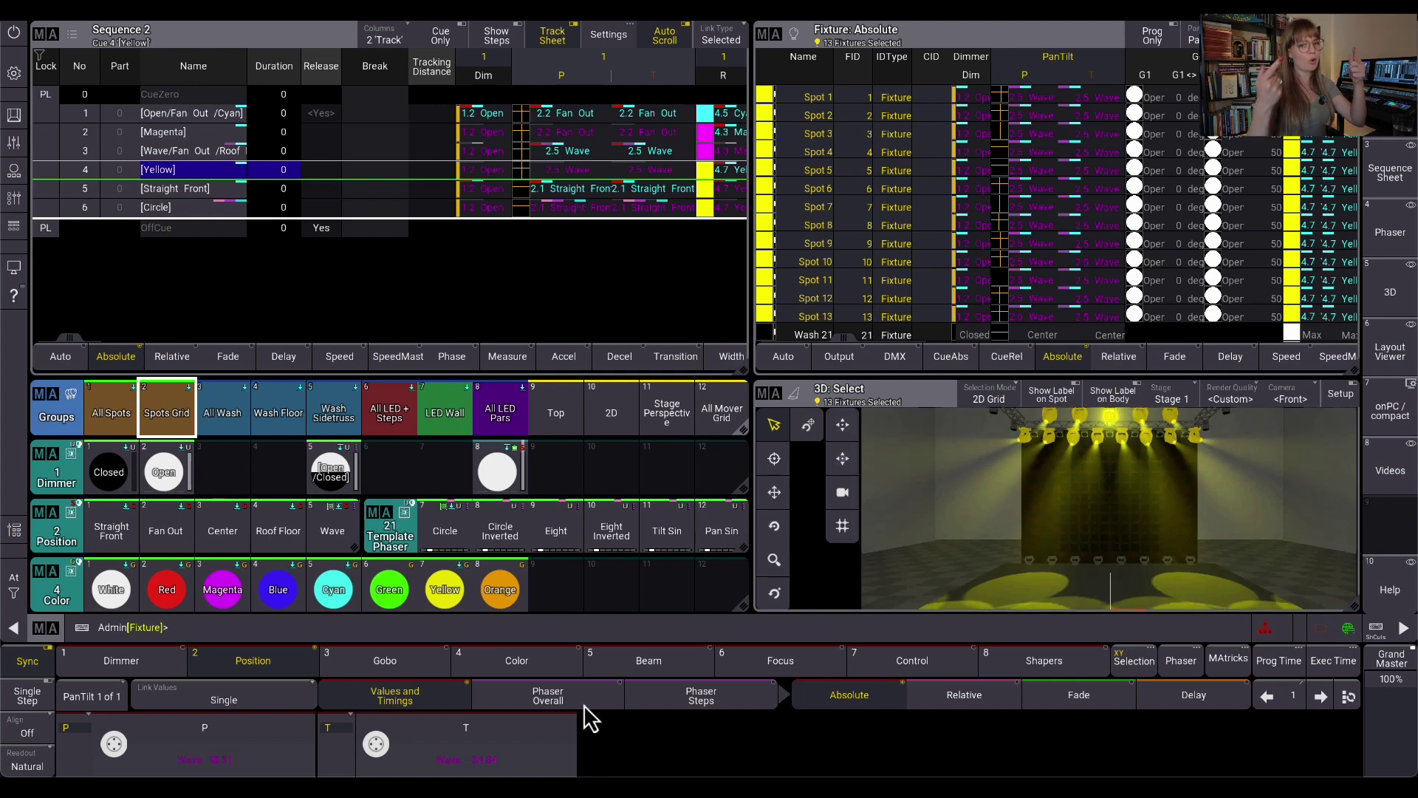
pyautogui.click(582, 634)
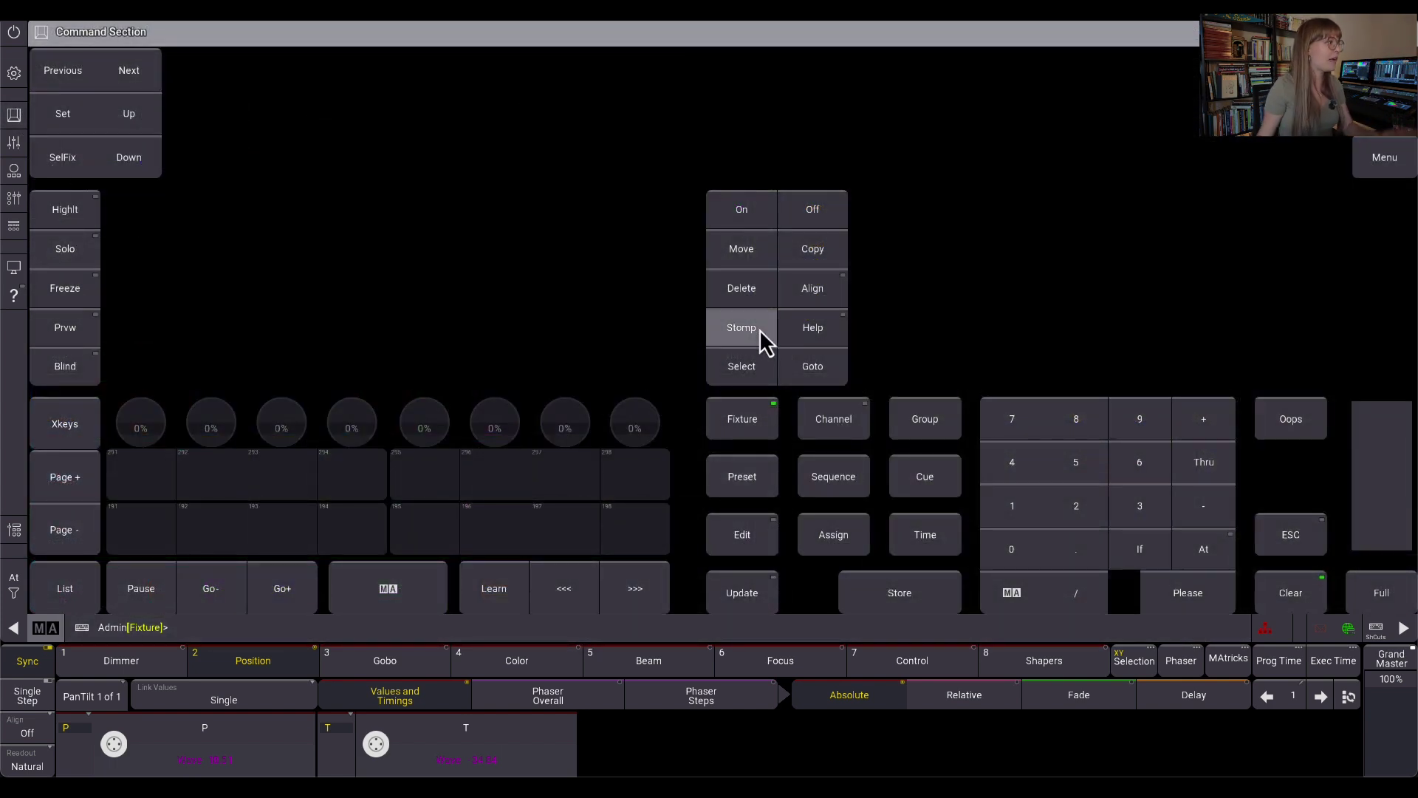
pyautogui.click(743, 338)
pyautogui.click(1188, 593)
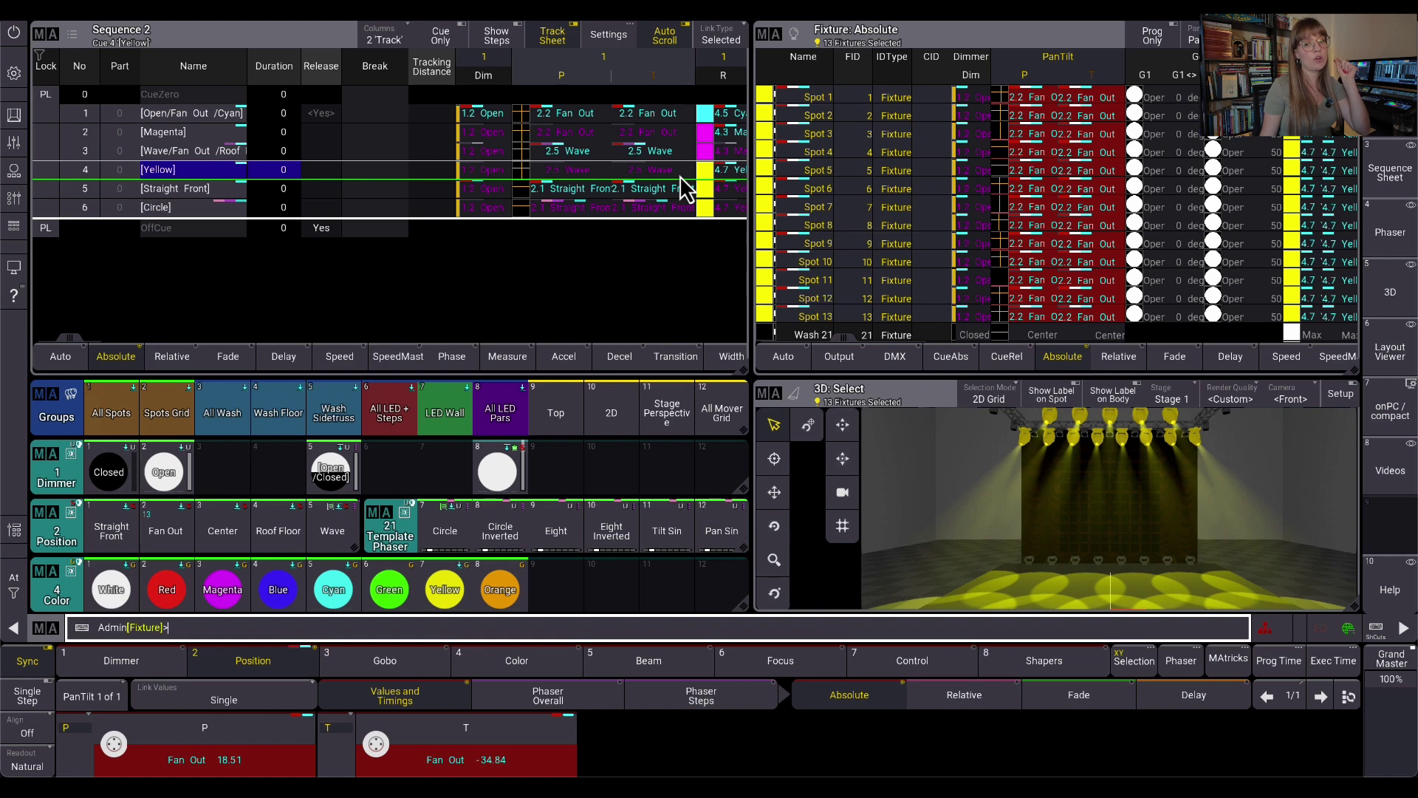
pyautogui.click(1142, 358)
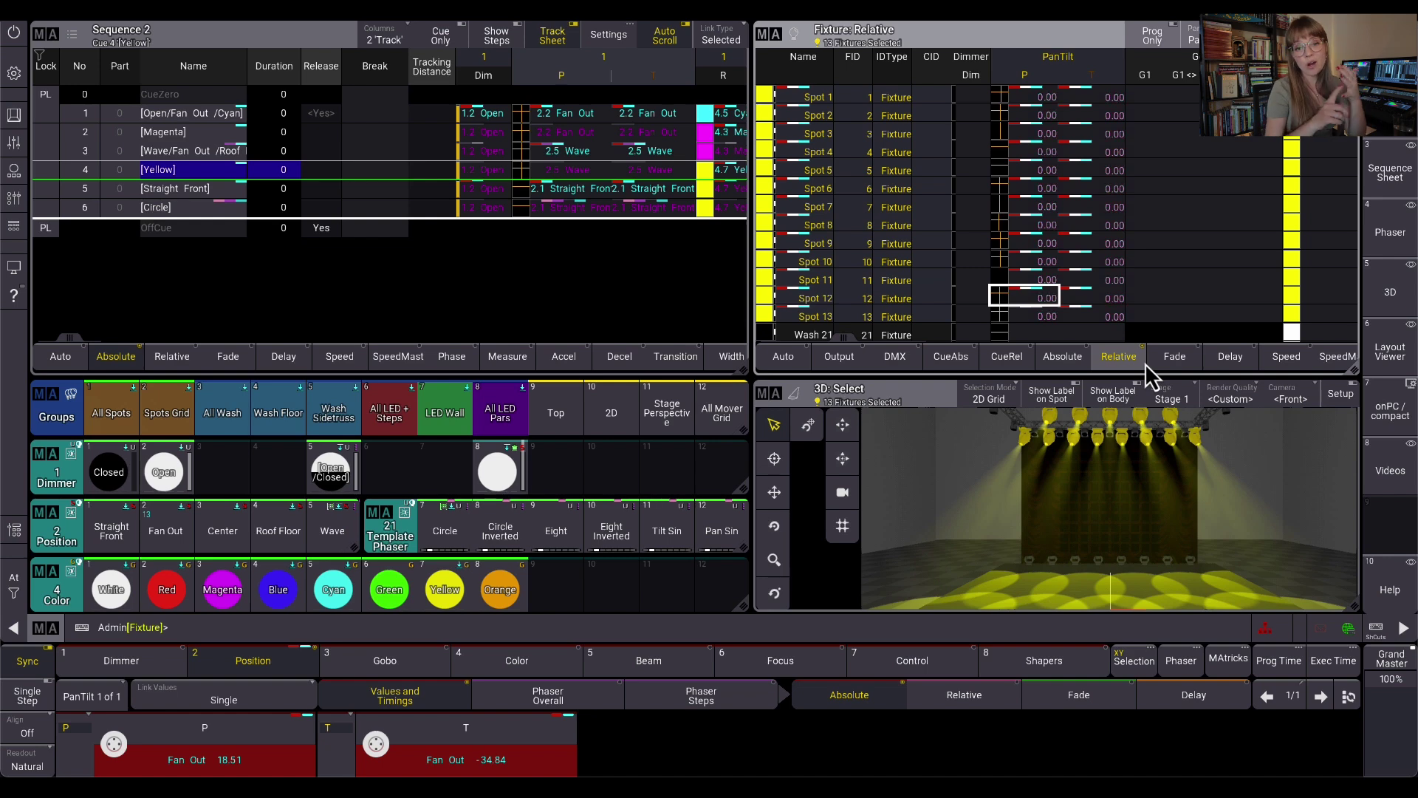
pyautogui.click(1074, 364)
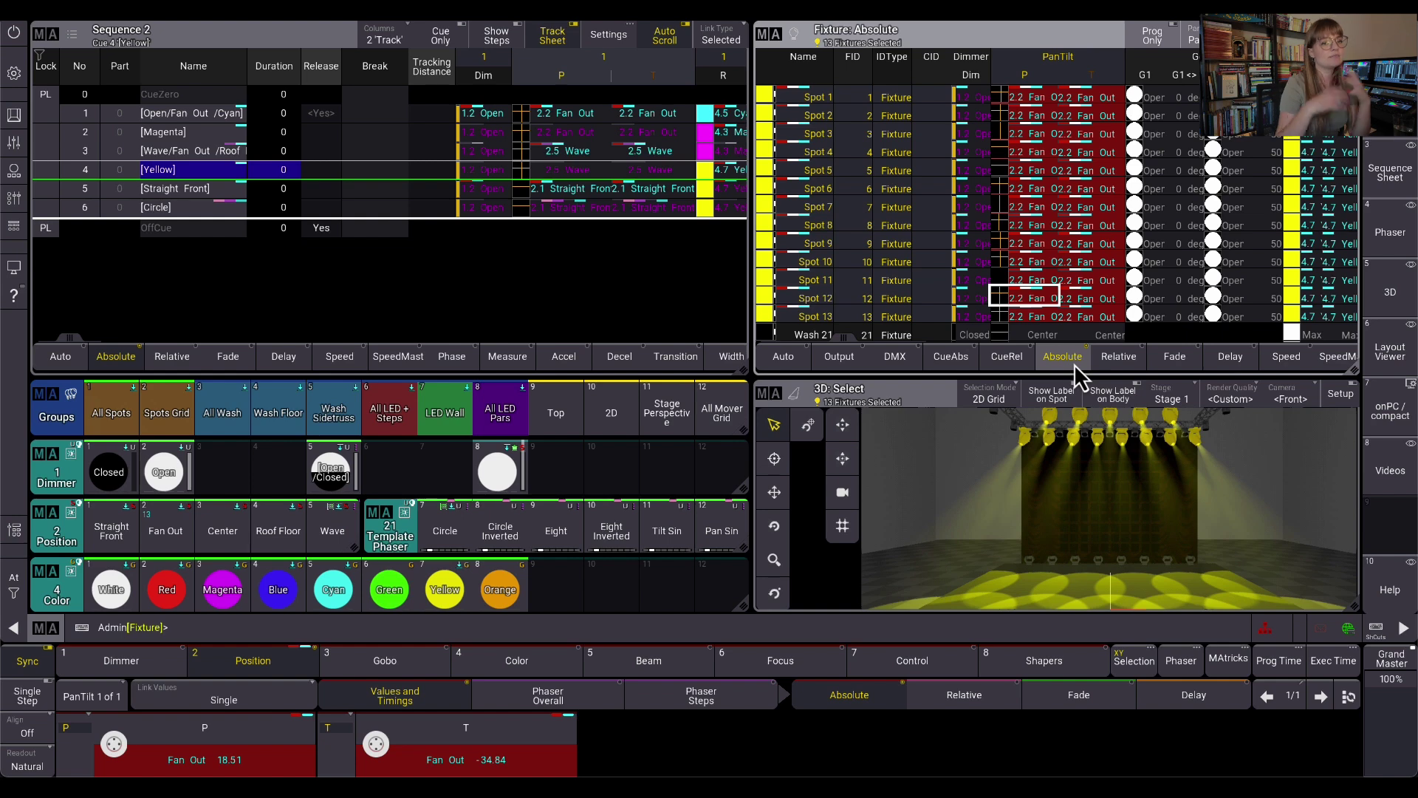
# Clear the programmer and switch off the running sequence with an off seq command.
pyautogui.click(21, 590)
pyautogui.doubleClick(67, 586)
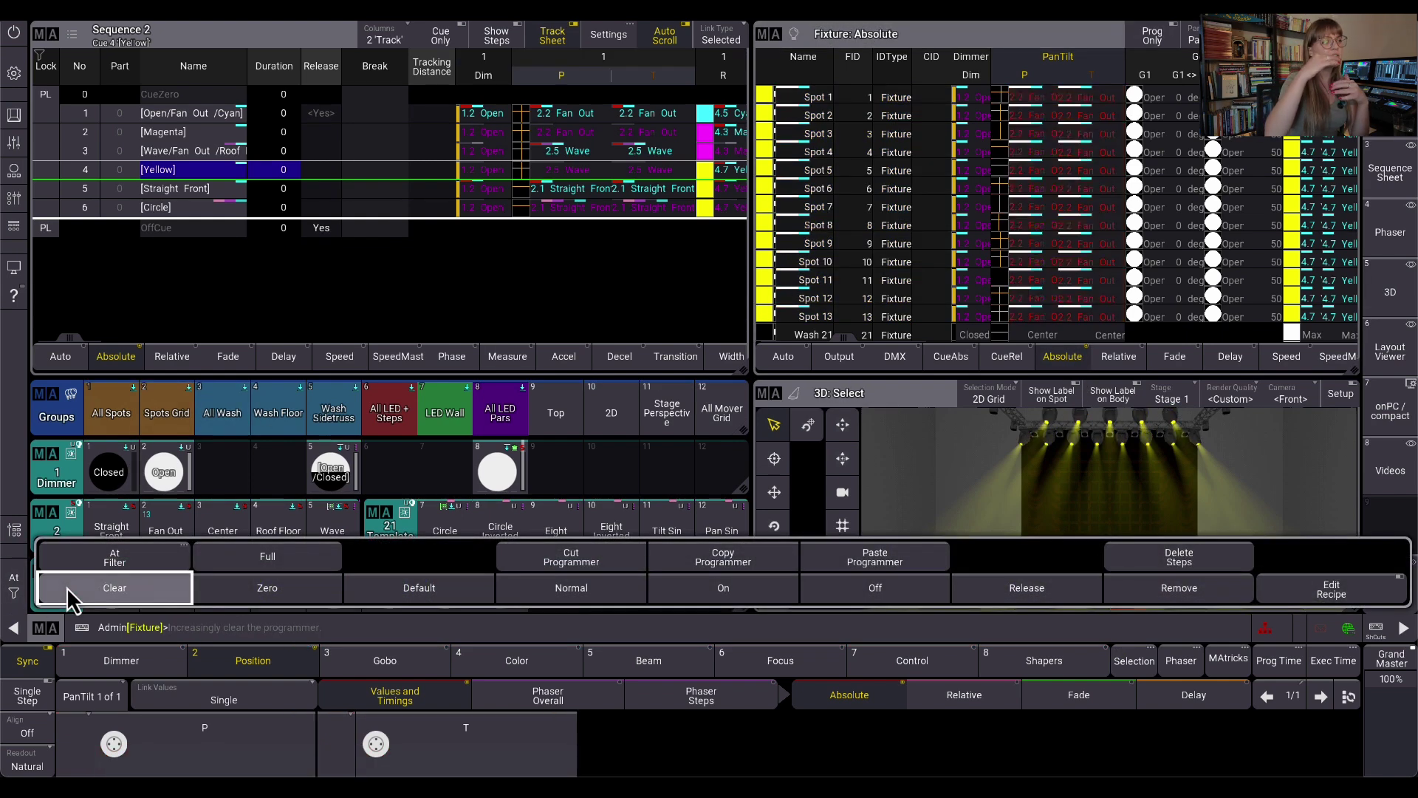
pyautogui.click(12, 594)
pyautogui.write('off seq')
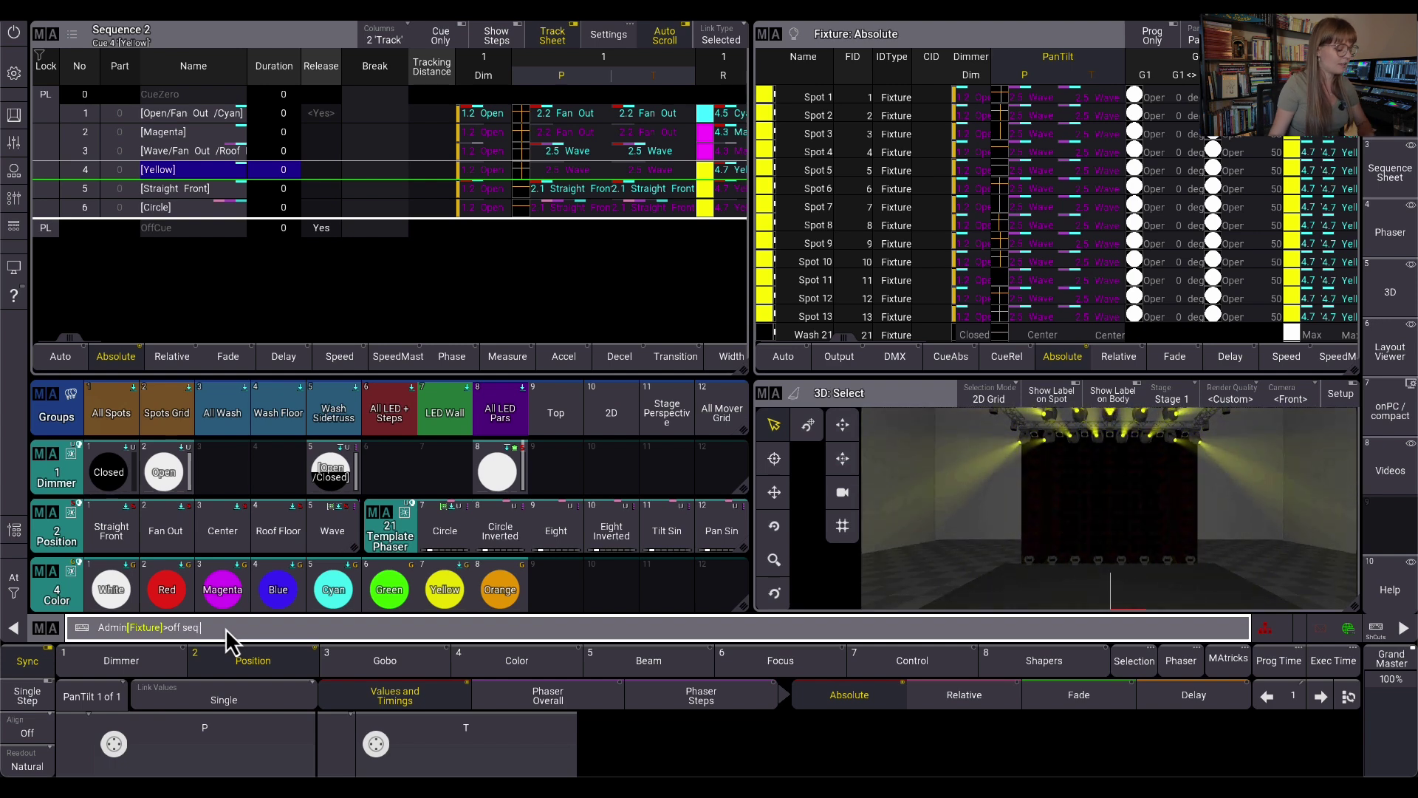
pyautogui.press('Return')
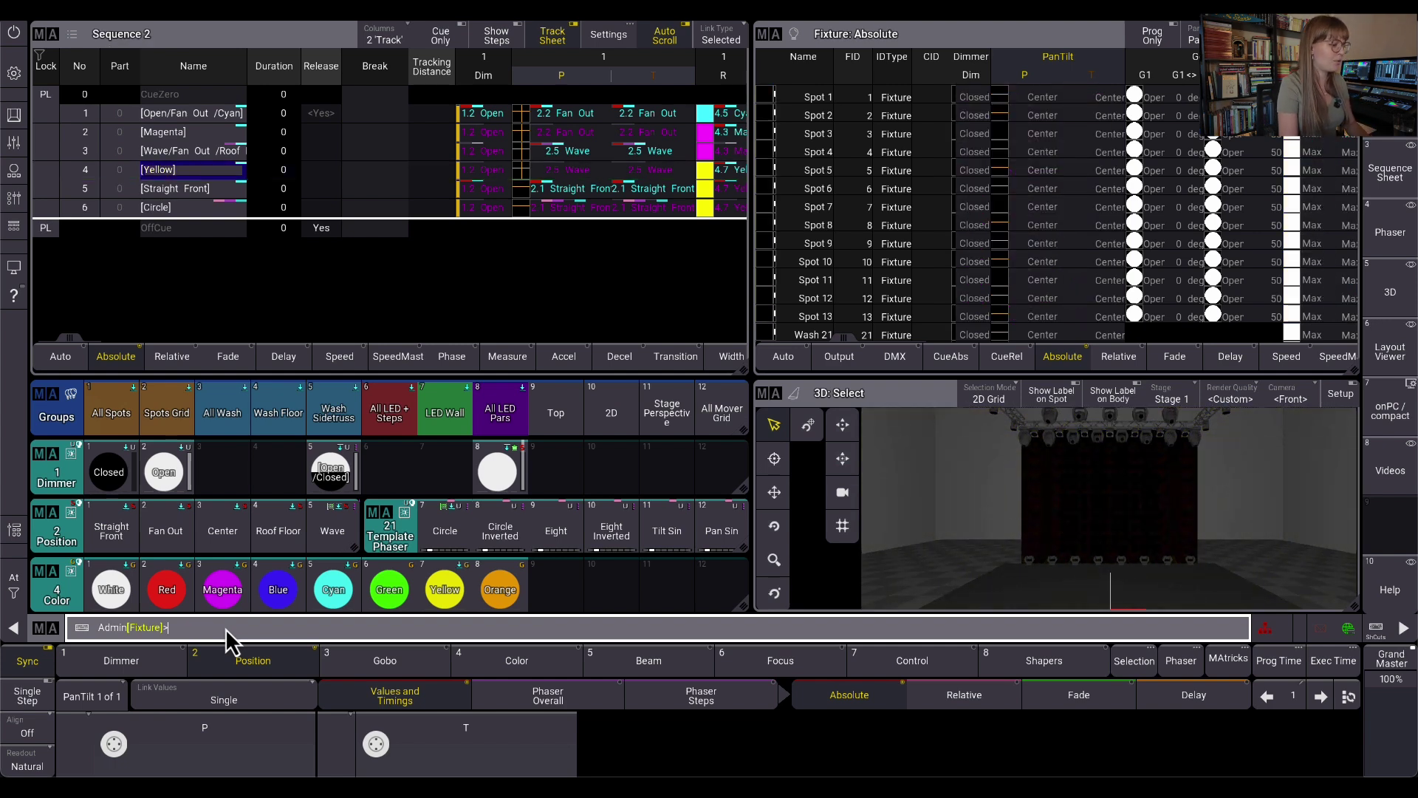
# Apply the Open dimmer, Yellow color and Wave position presets to the Spots Grid group.
pyautogui.click(179, 419)
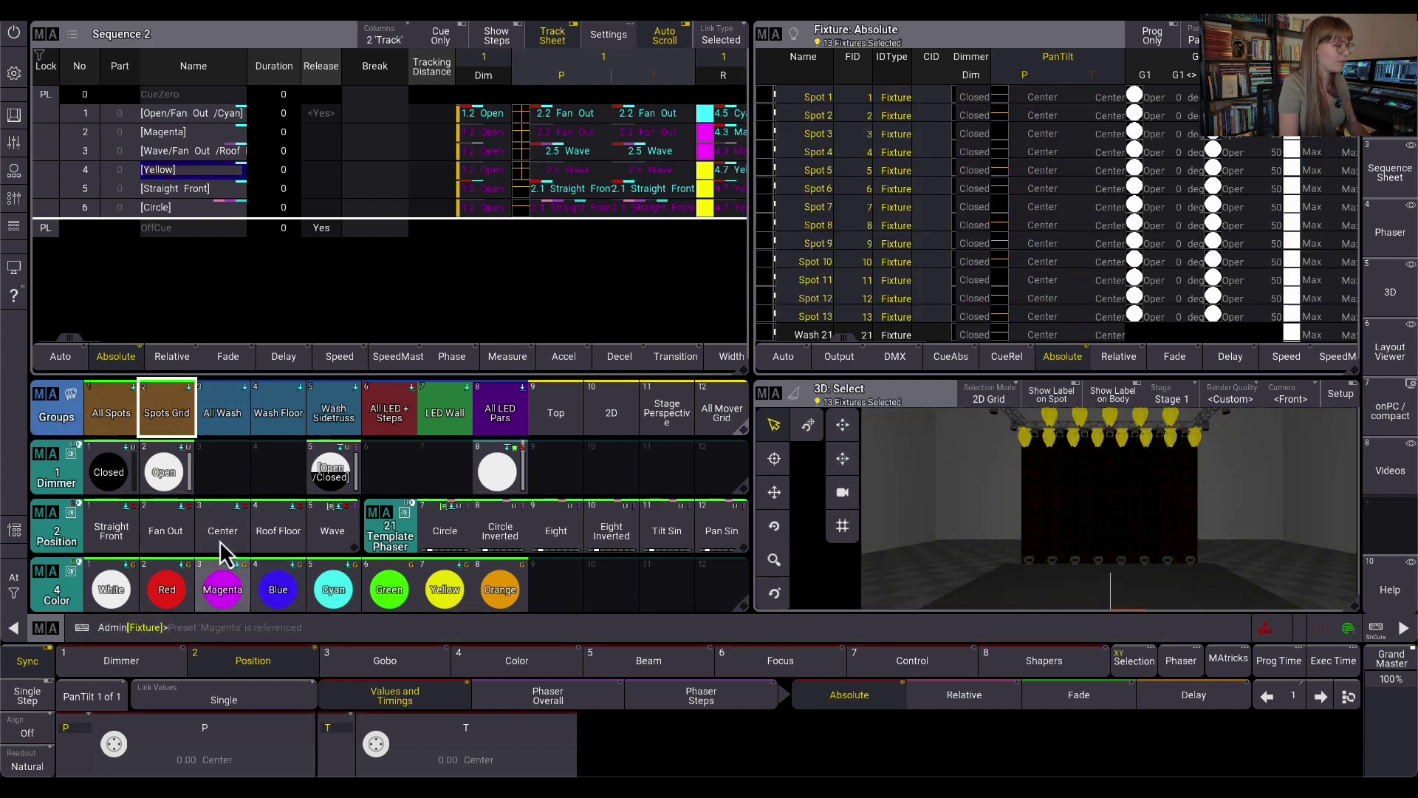
pyautogui.click(164, 472)
pyautogui.click(436, 591)
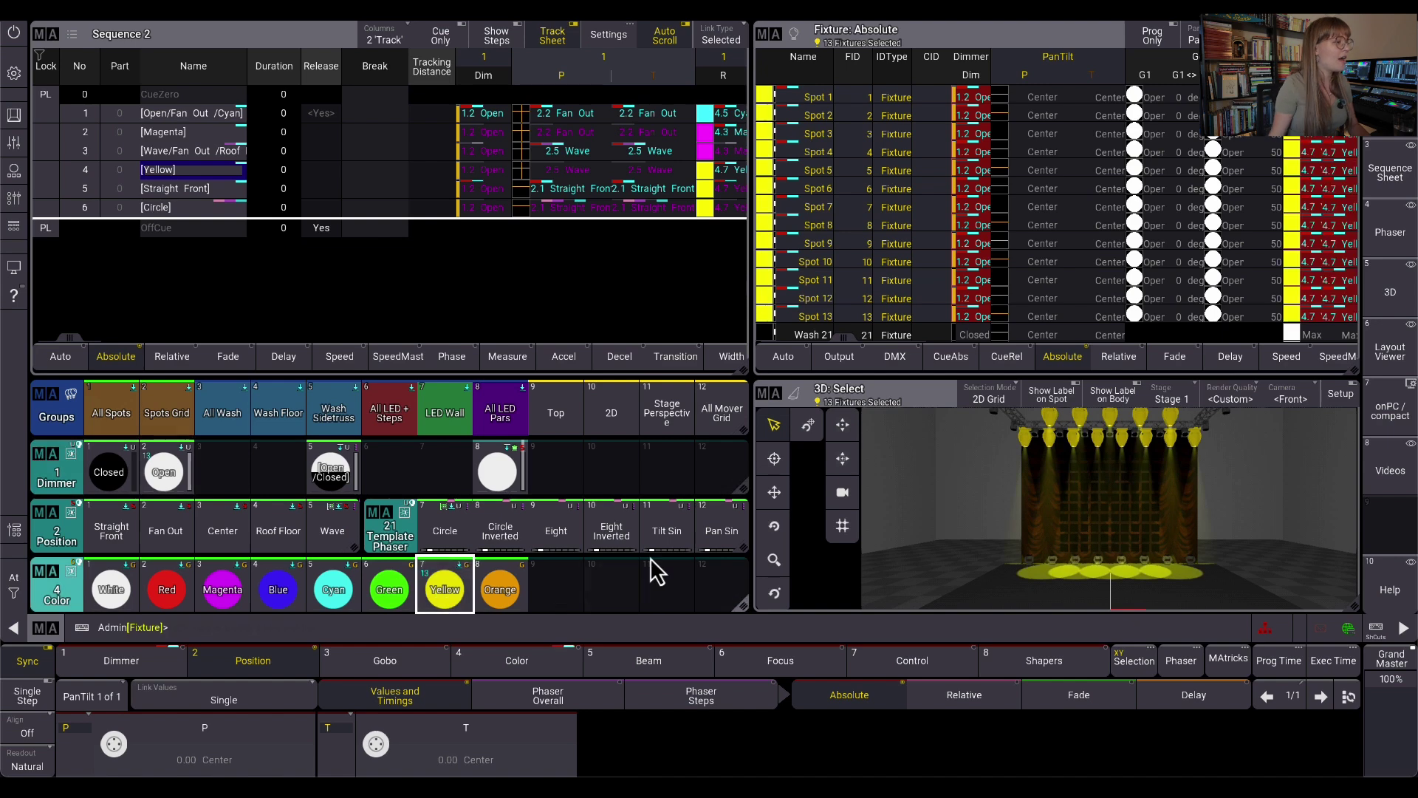
pyautogui.click(347, 534)
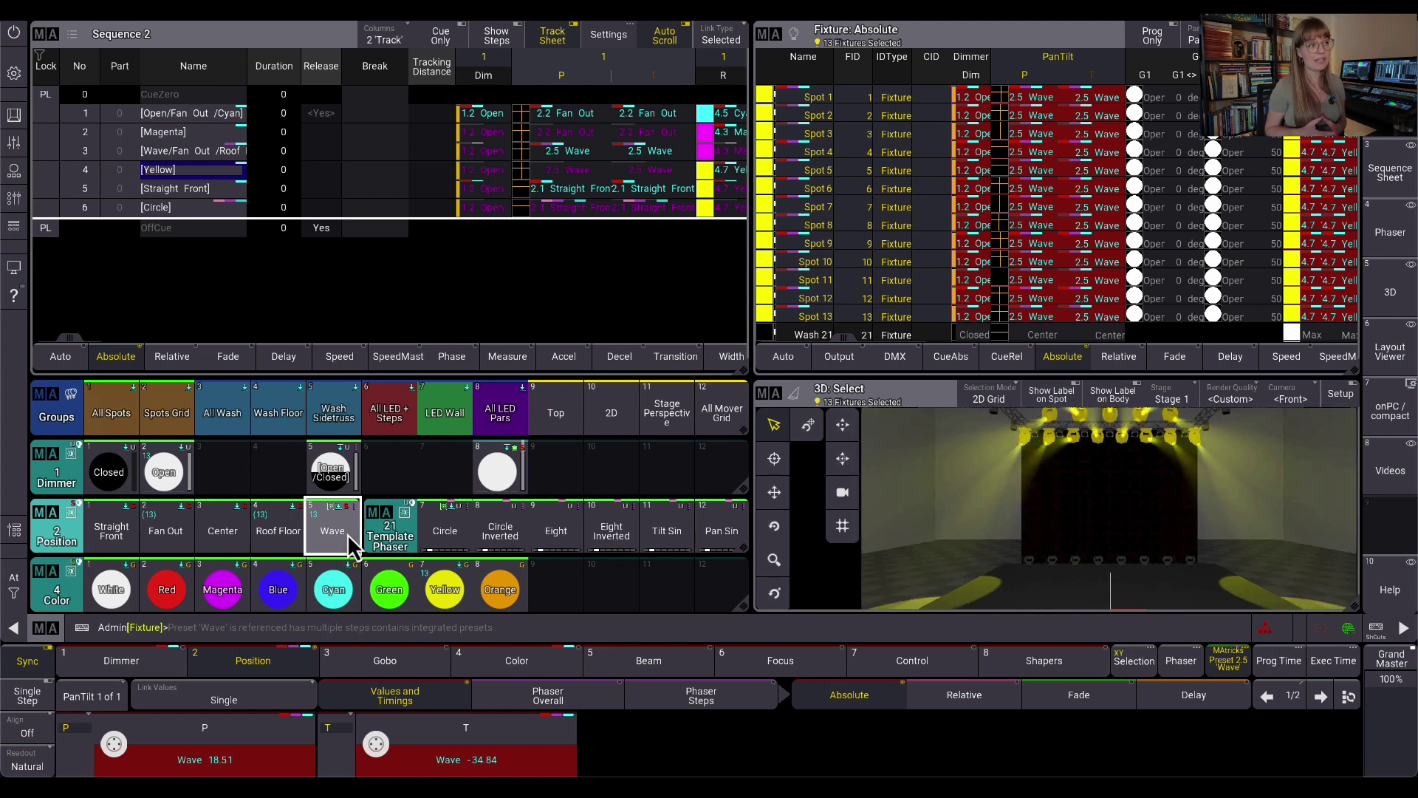
# Stomp the Wave phaser in the programmer, then check the Relative programming layer and return to Absolute.
pyautogui.click(567, 637)
pyautogui.write('stomp')
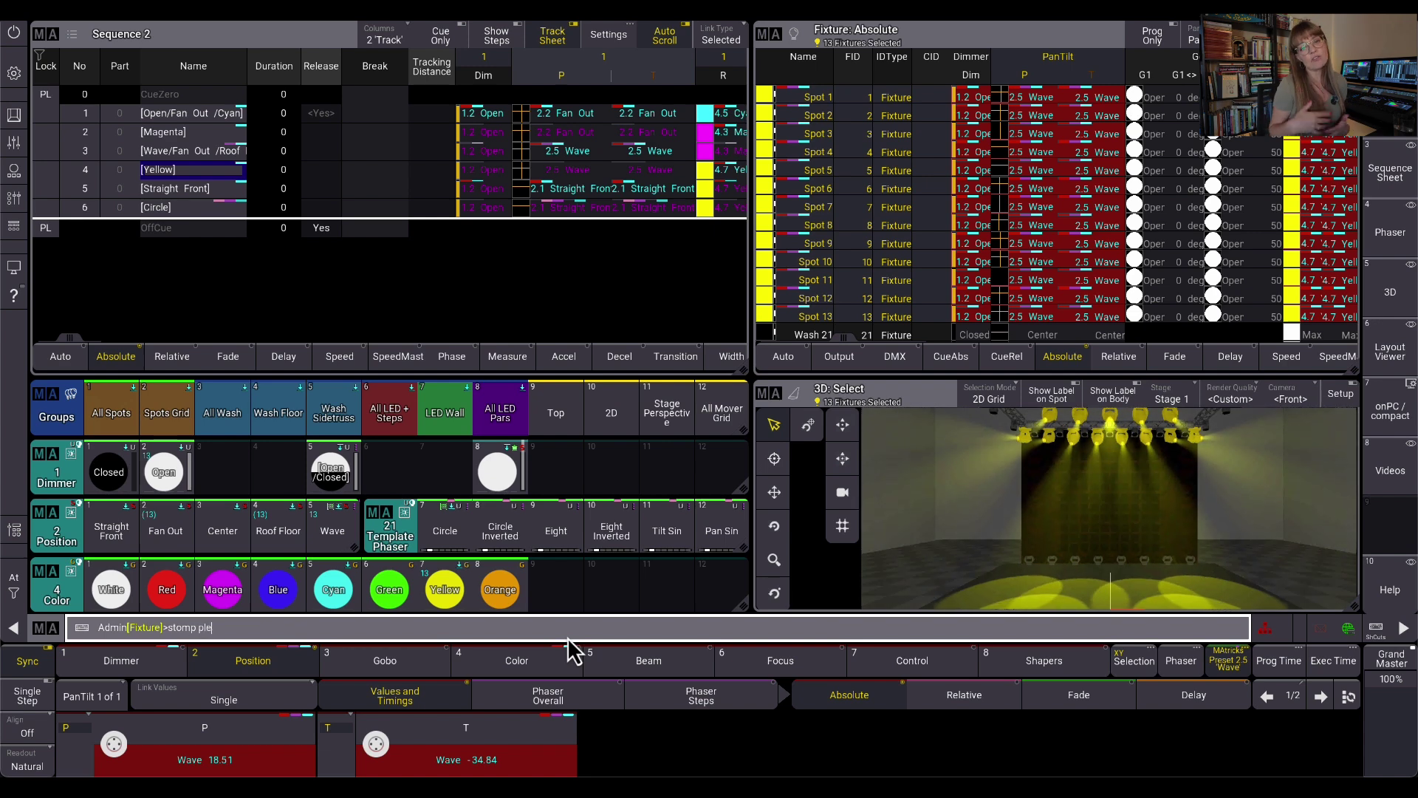
pyautogui.press('Return')
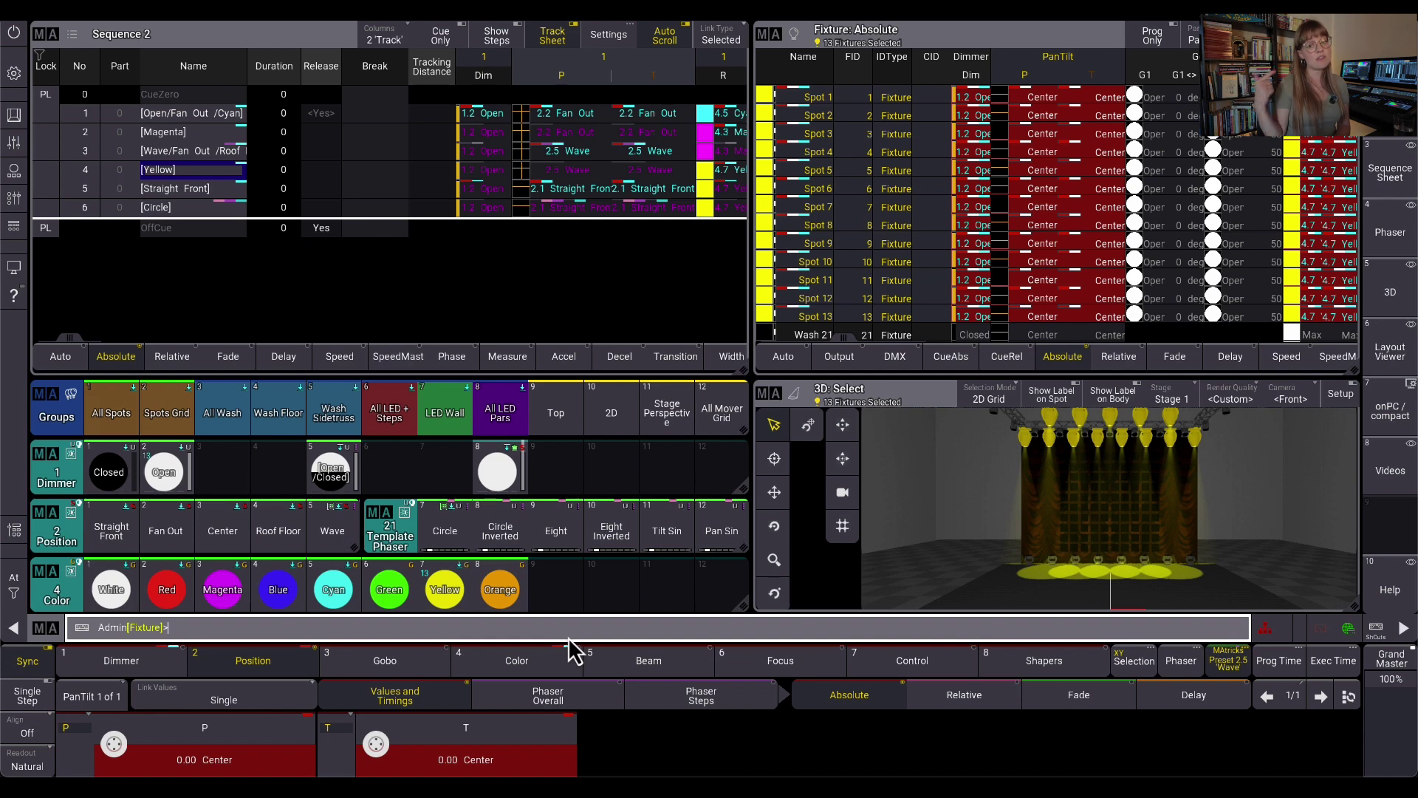
pyautogui.click(944, 695)
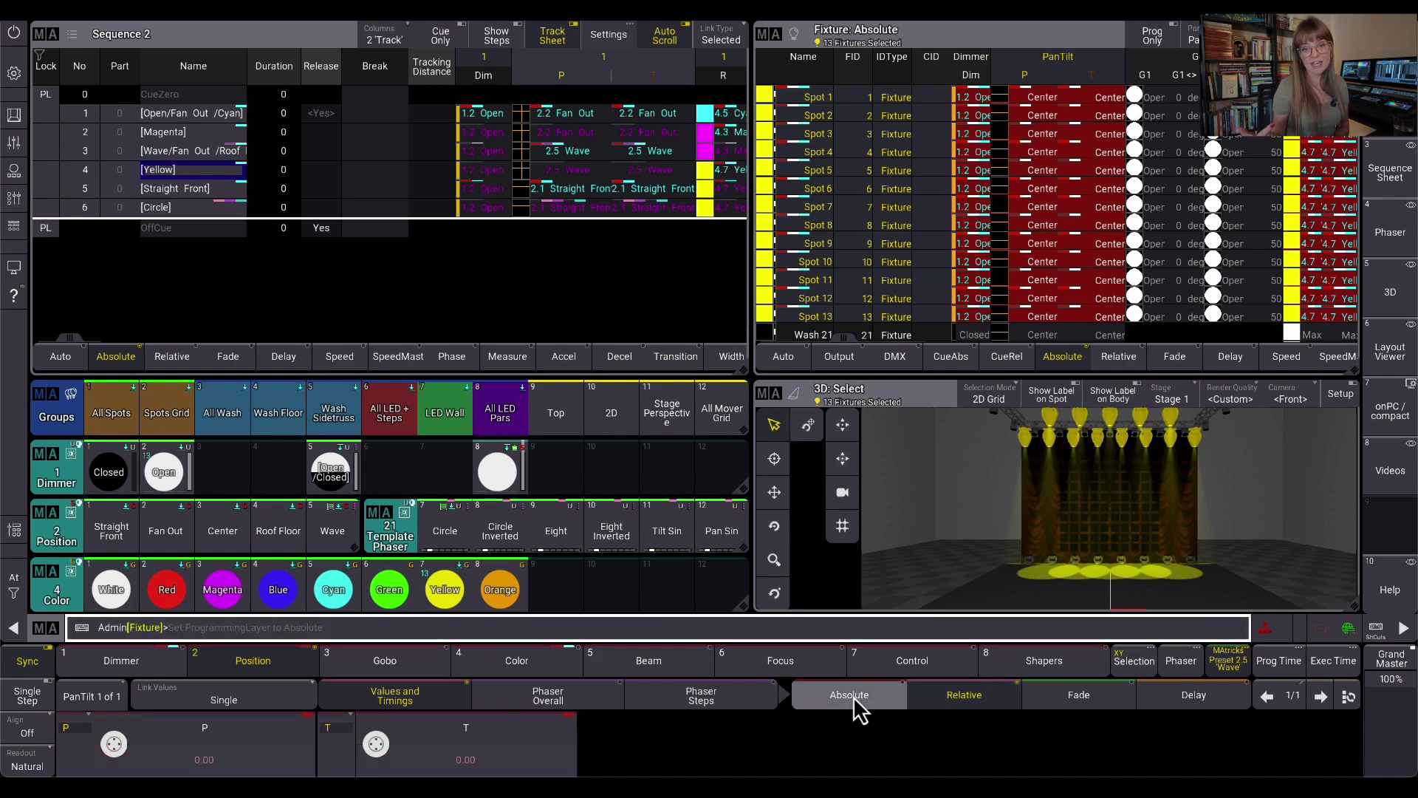
pyautogui.click(853, 696)
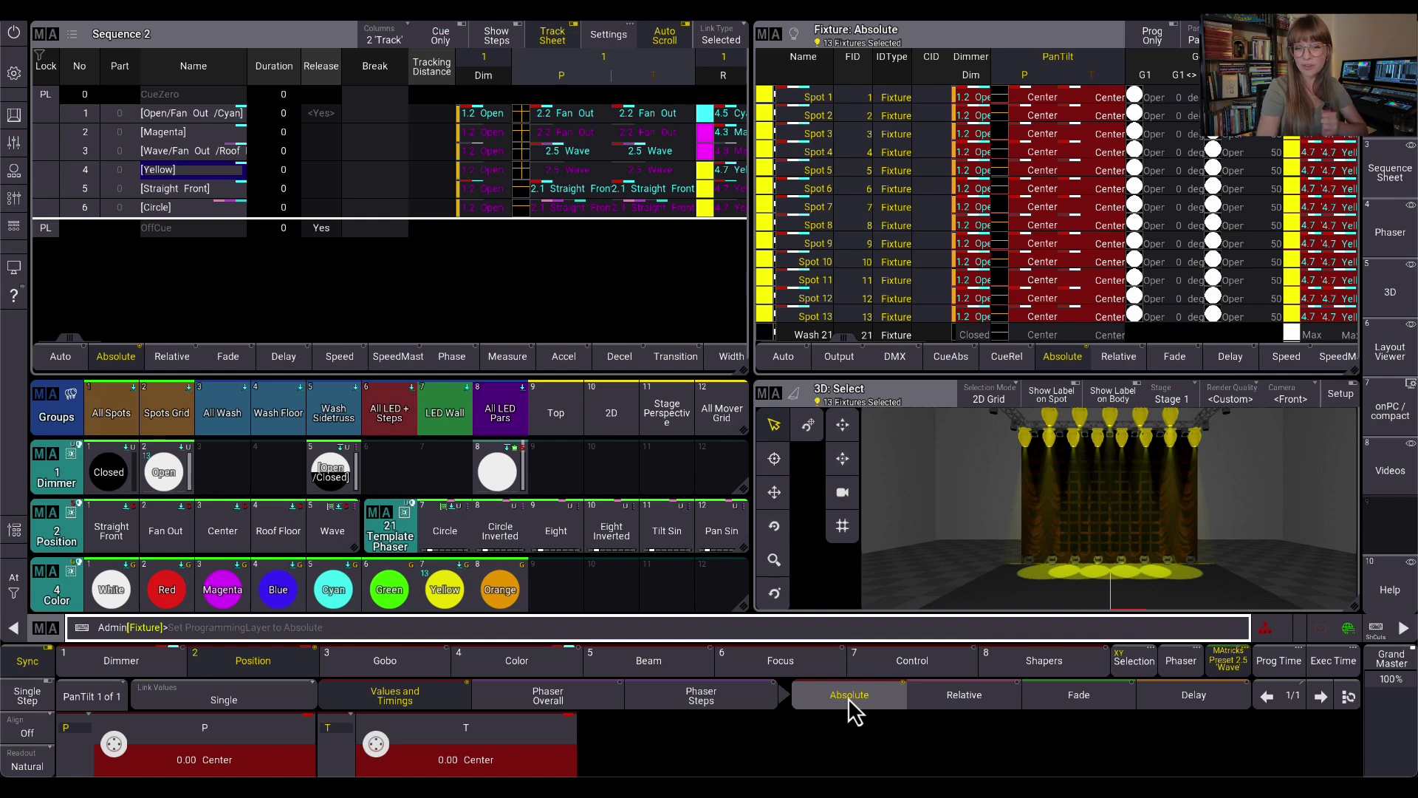
# Clear the programmer and start the Circle cue with goto cue 6.
pyautogui.click(20, 591)
pyautogui.click(72, 597)
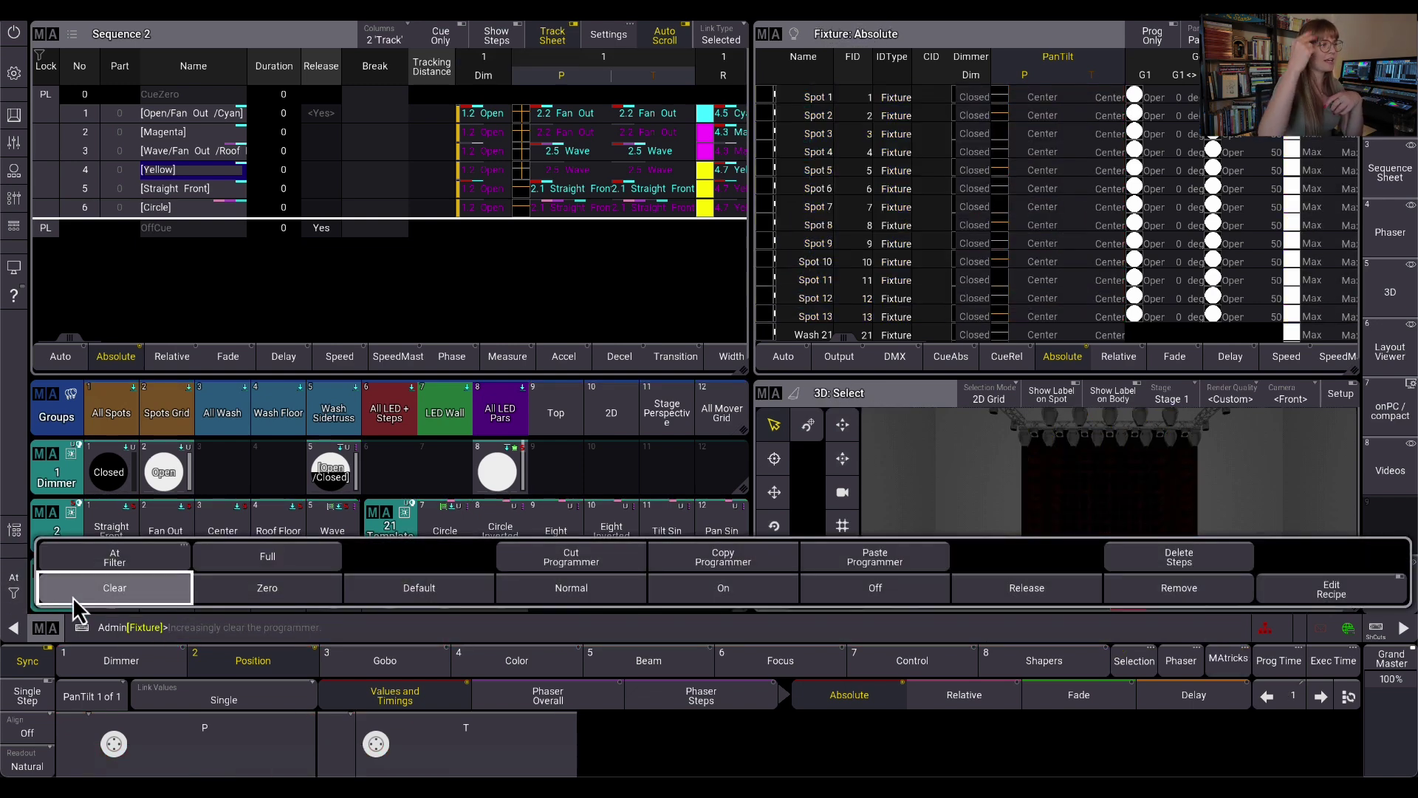
pyautogui.click(13, 587)
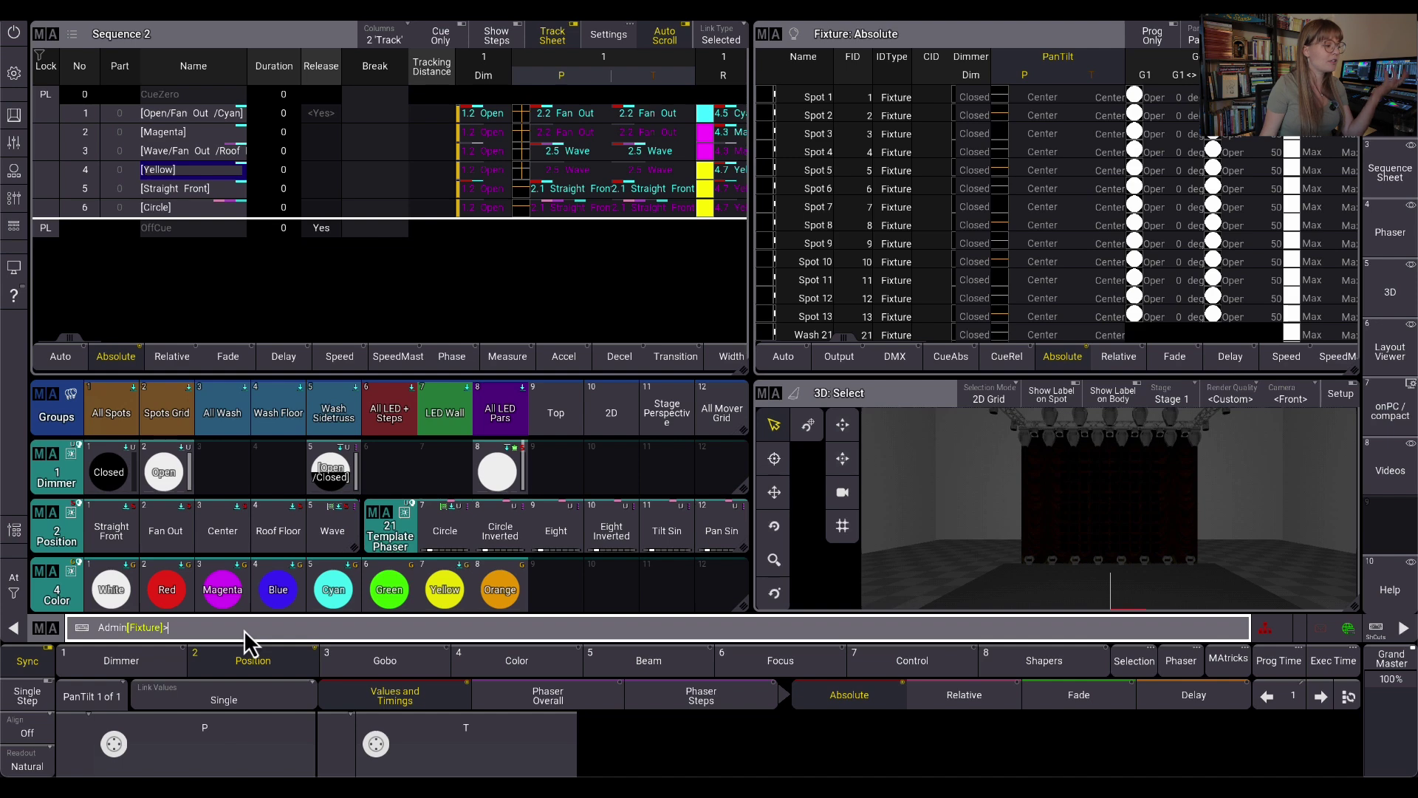
pyautogui.write('goto c')
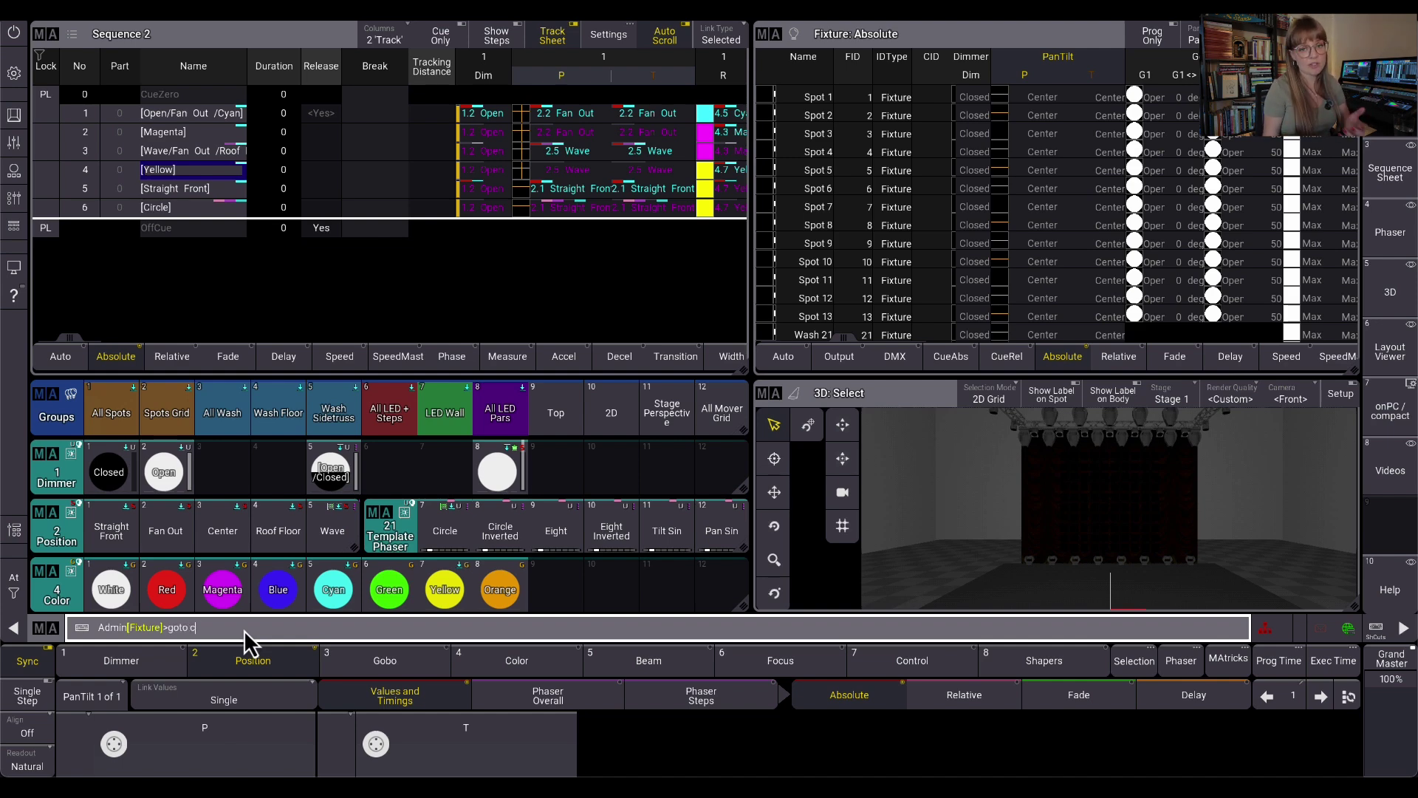
pyautogui.write('ue 6')
pyautogui.press('Return')
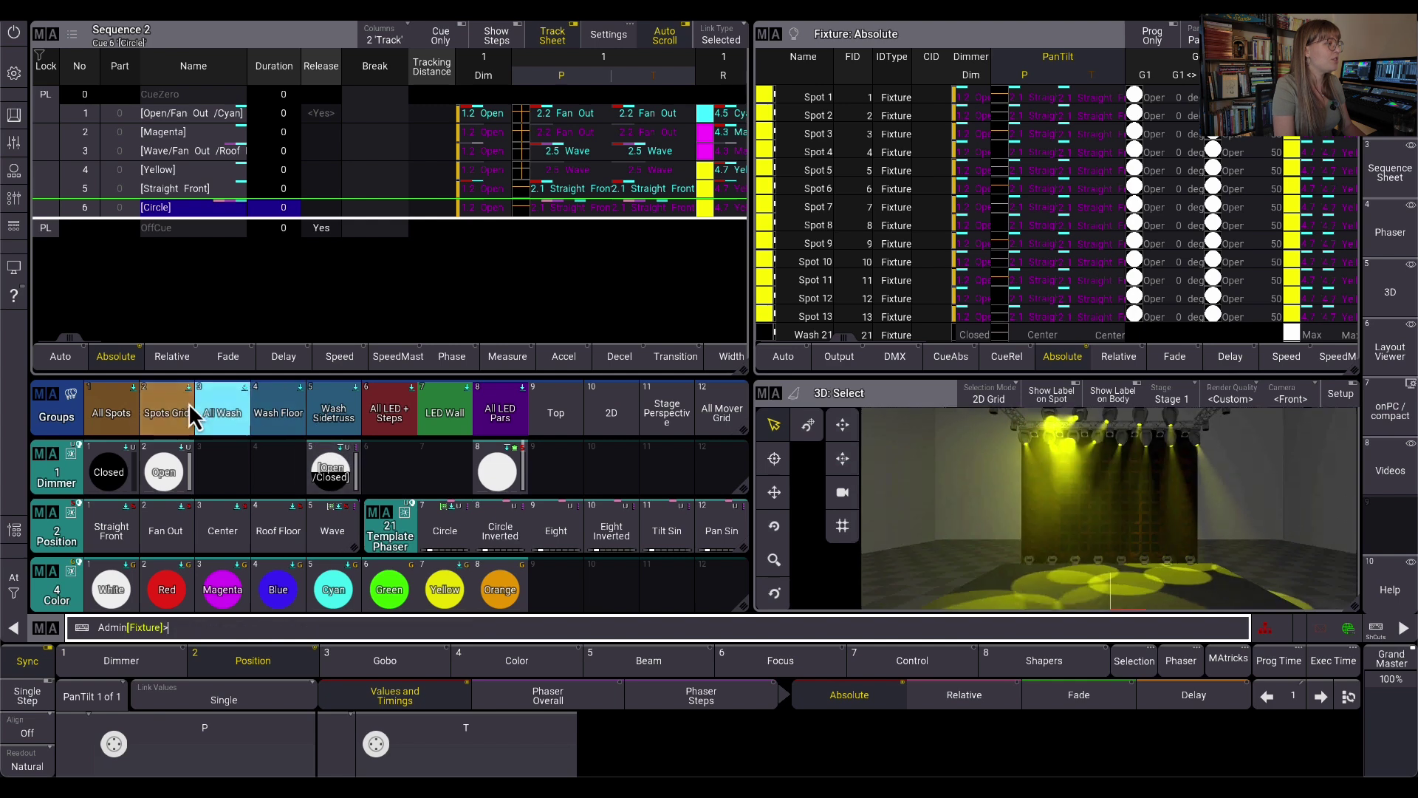
# Select the Spots Grid group and show the Relative layer in the sequence sheet with wider pan and tilt columns.
pyautogui.click(167, 414)
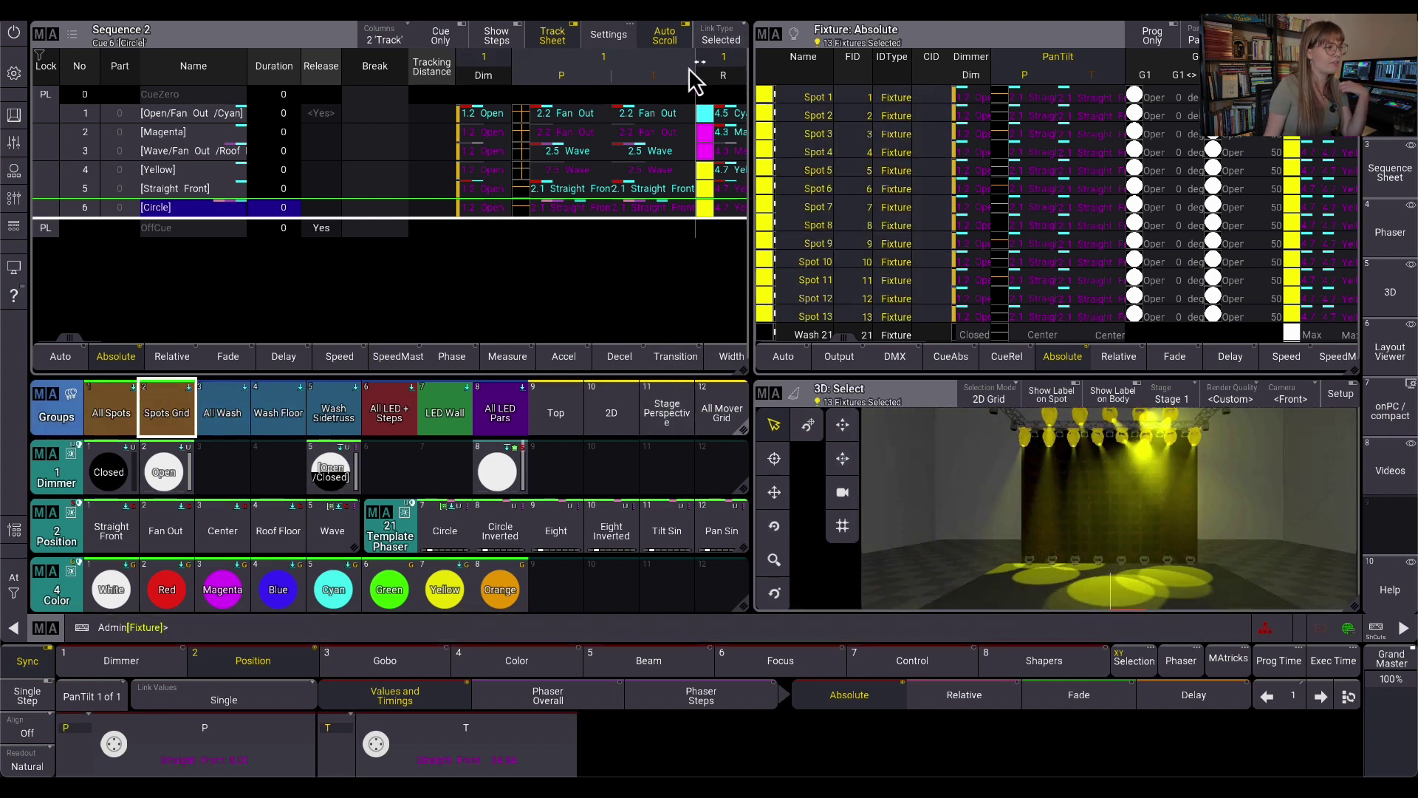
pyautogui.moveTo(693, 69); pyautogui.dragTo(736, 68)
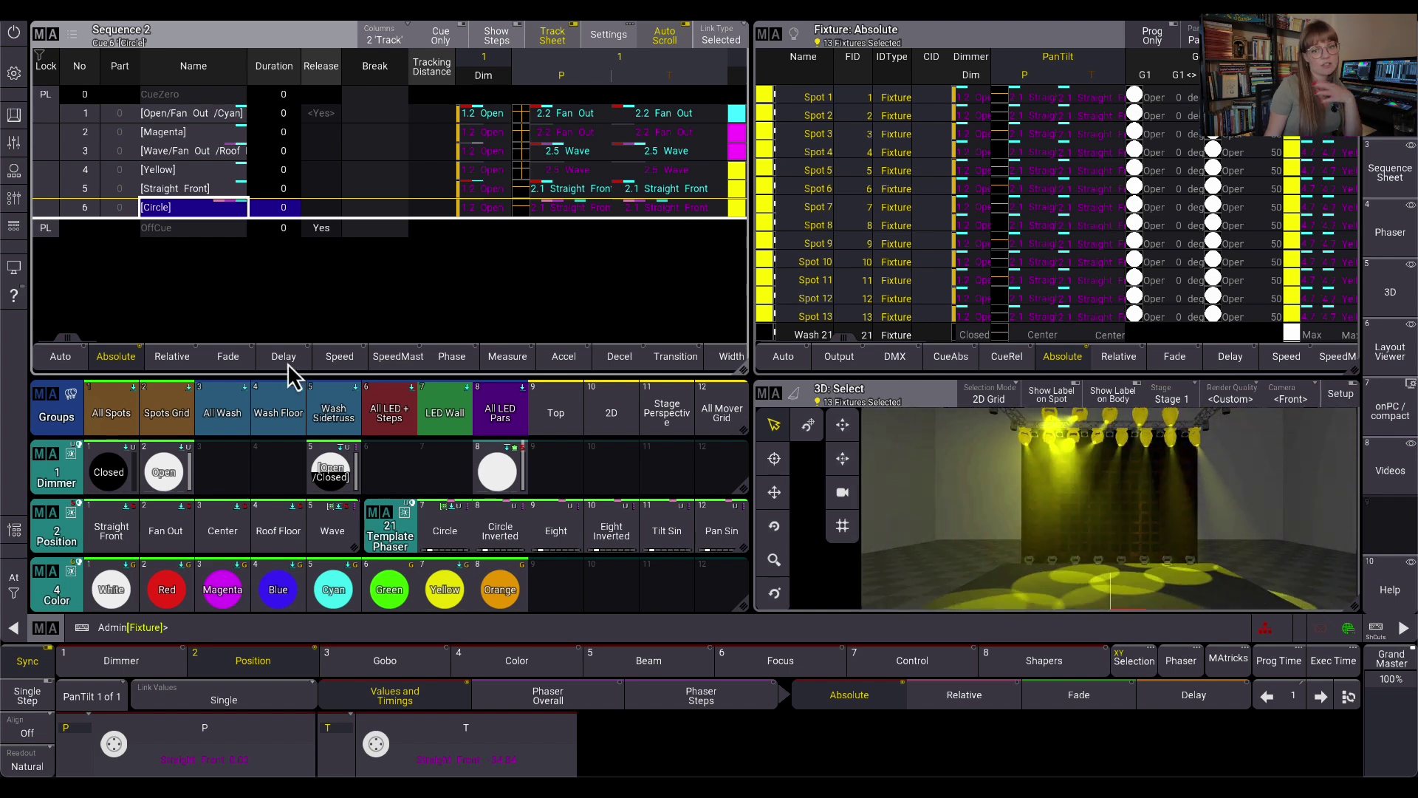
pyautogui.click(166, 365)
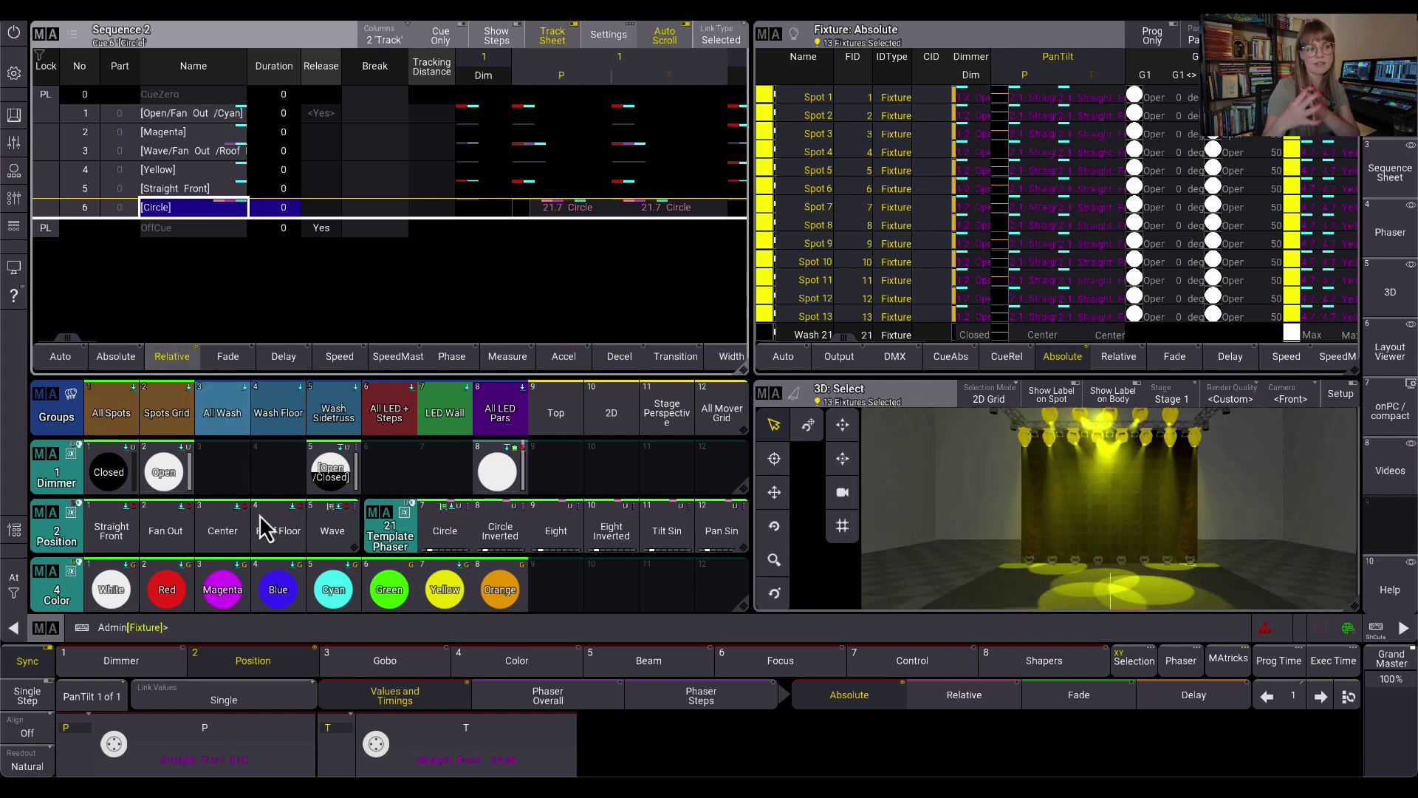
# Stomp the Circle phaser on the selected spots and set the programming layer to Relative.
pyautogui.click(556, 631)
pyautogui.write('stomp pl')
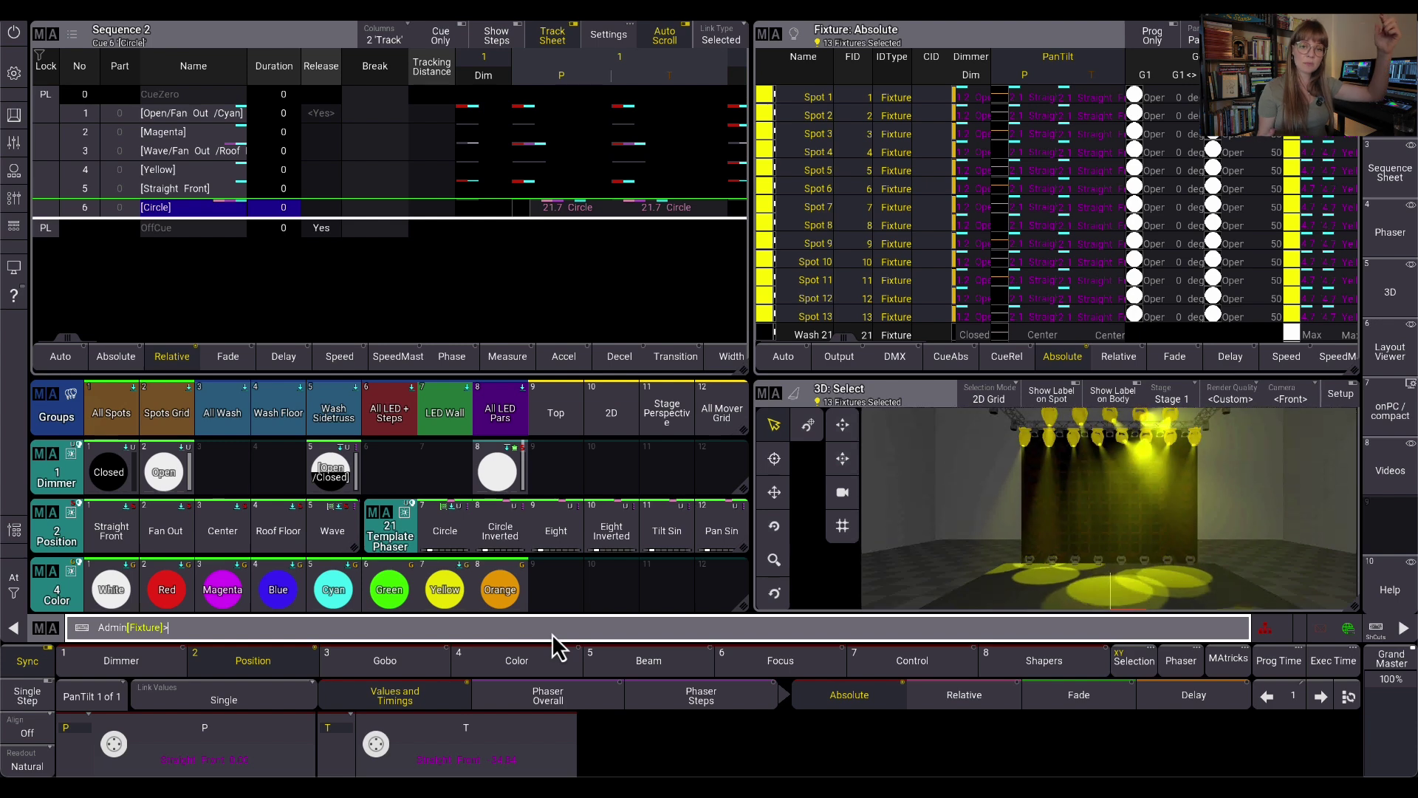
pyautogui.press('BackSpace')
pyautogui.press('BackSpace')
pyautogui.press('BackSpace')
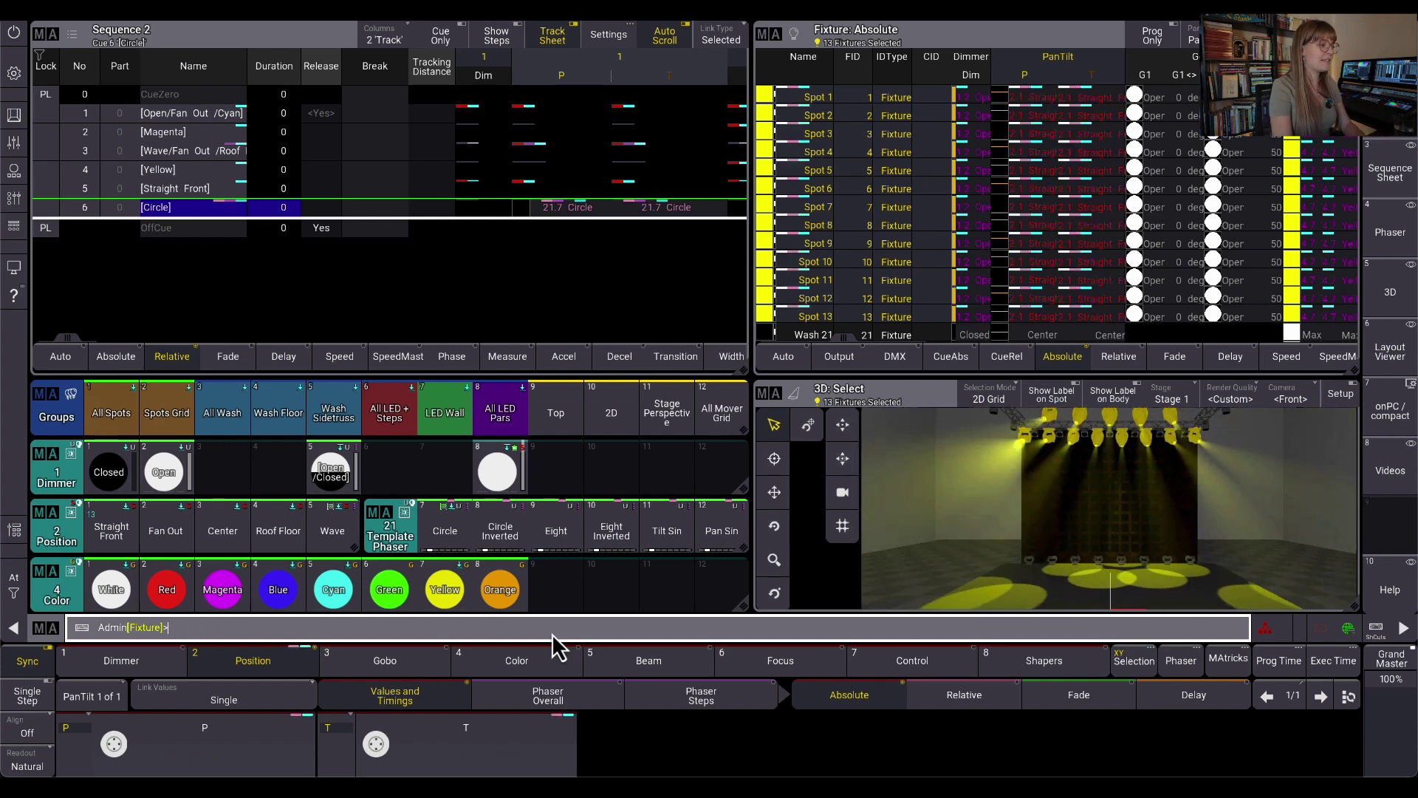
pyautogui.press('Return')
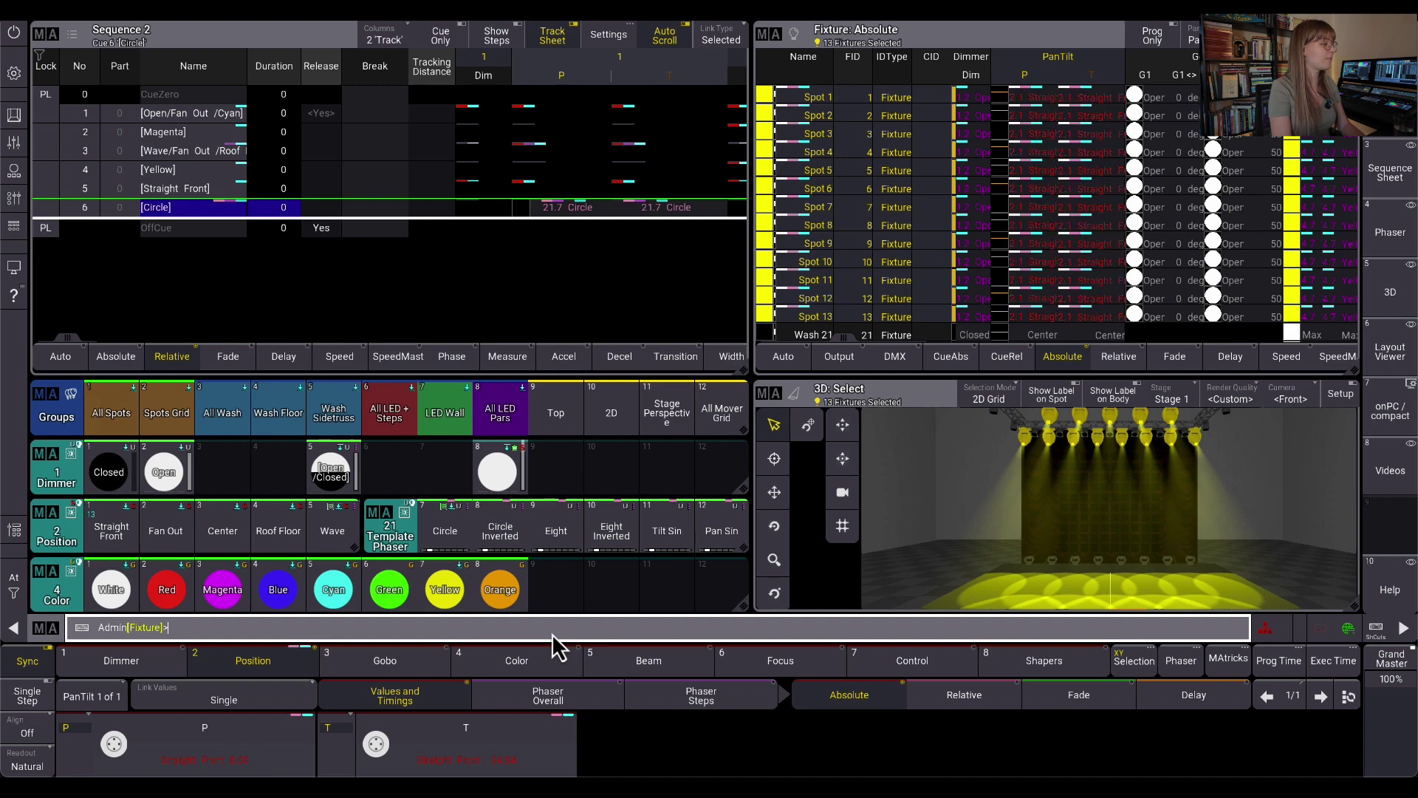
pyautogui.click(1002, 709)
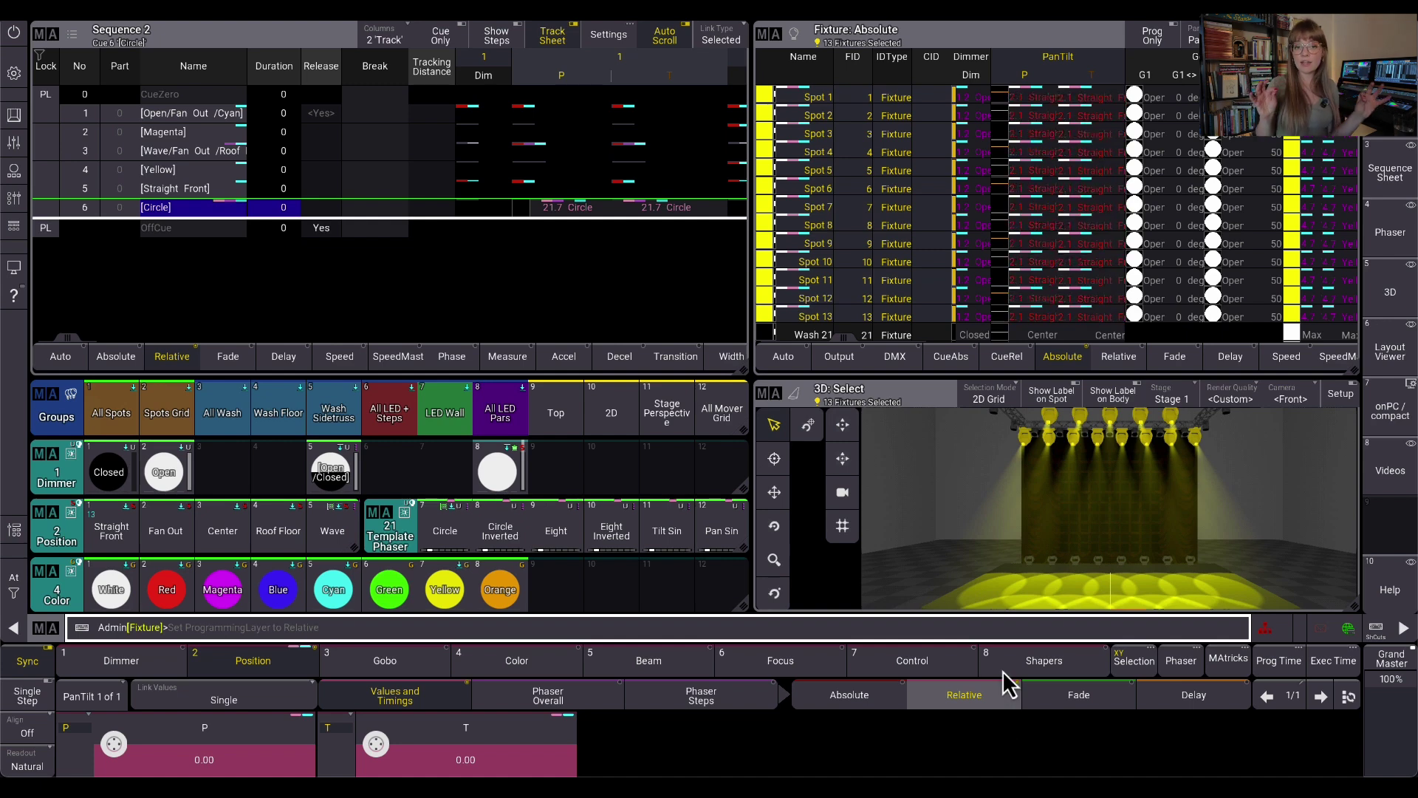
# Store the stomped relative values of the selected spots as cue 7.
pyautogui.click(598, 633)
pyautogui.write('store cue')
pyautogui.press('Return')
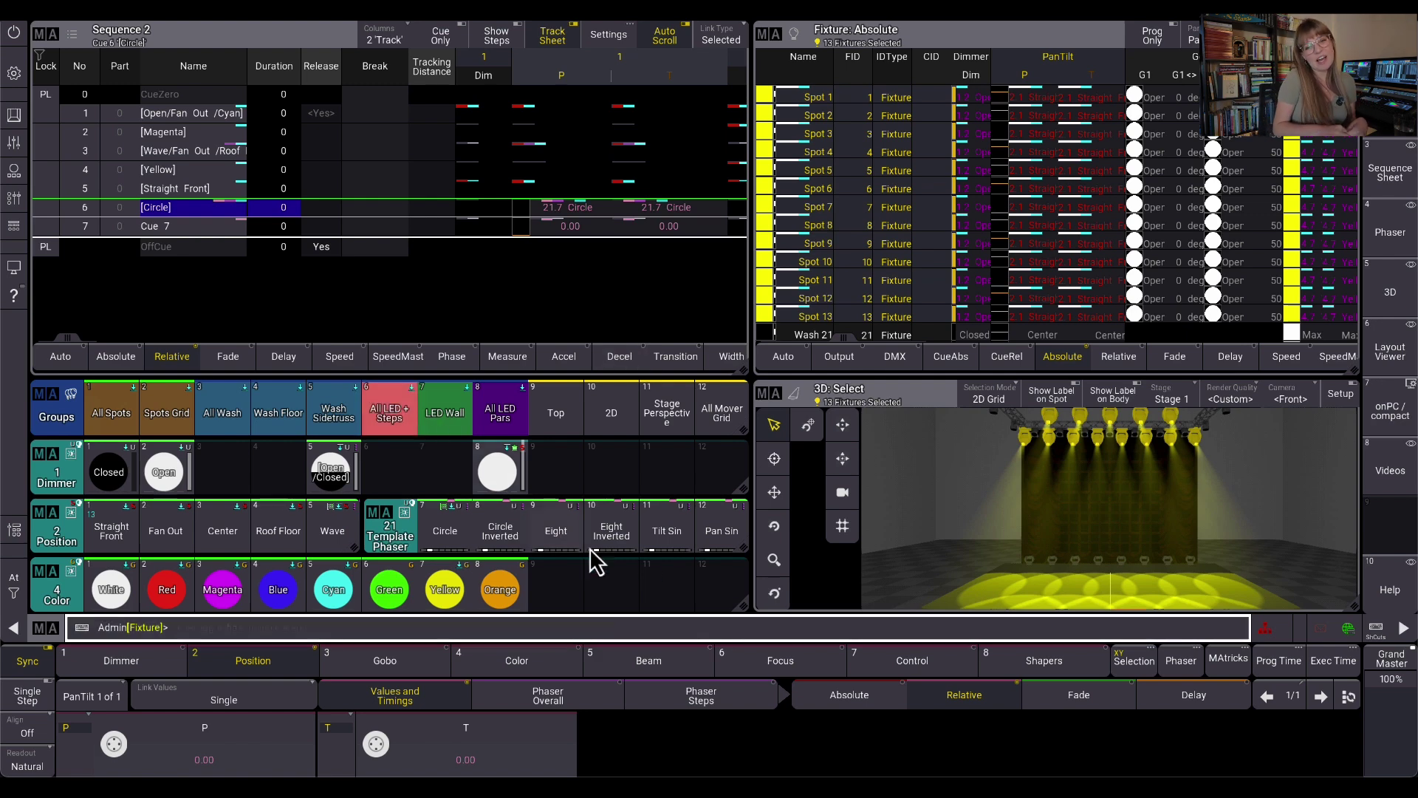
# Clear the programmer and select the All Wash group, with empty slots of the Template Phaser pool in view.
pyautogui.scroll(-8, 699, 518)
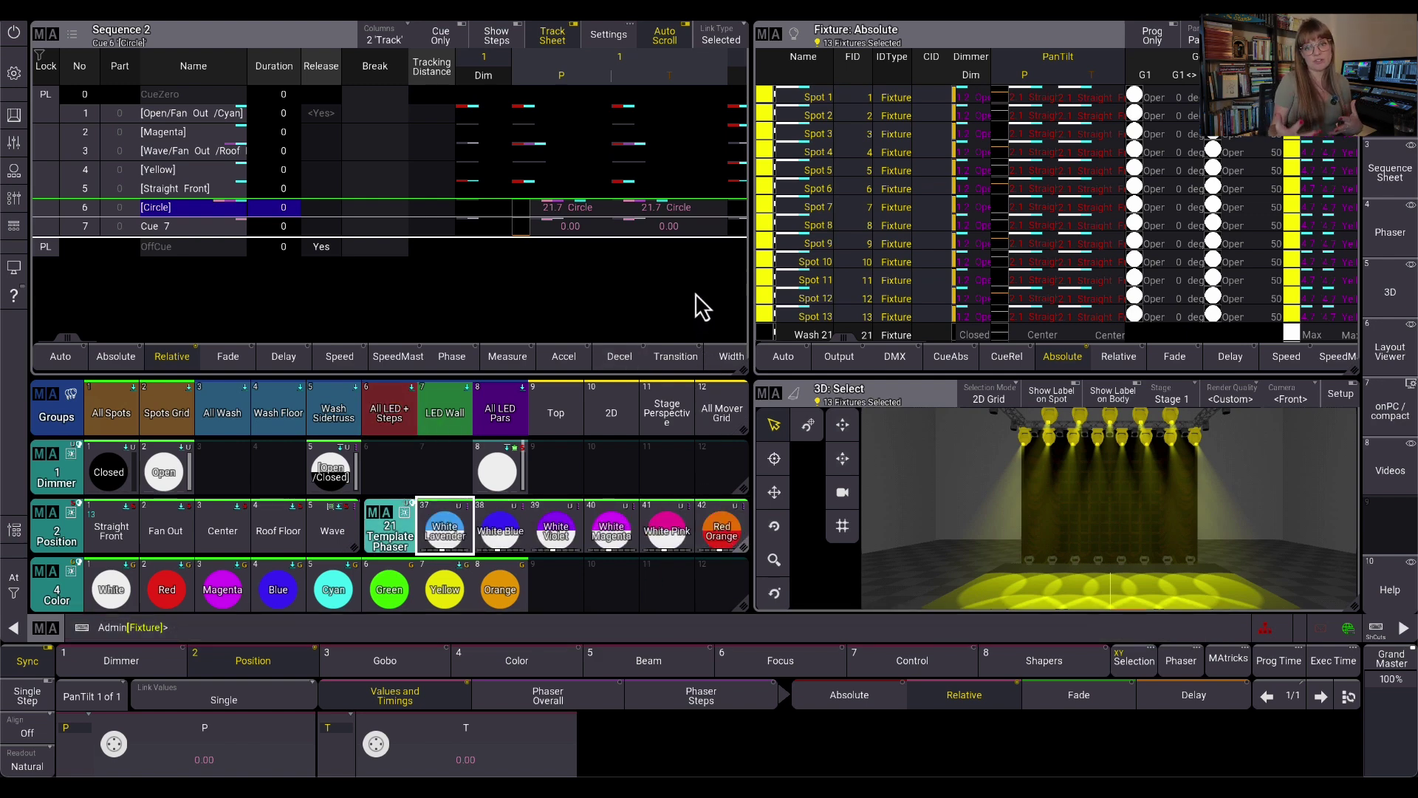
pyautogui.scroll(-6, 653, 526)
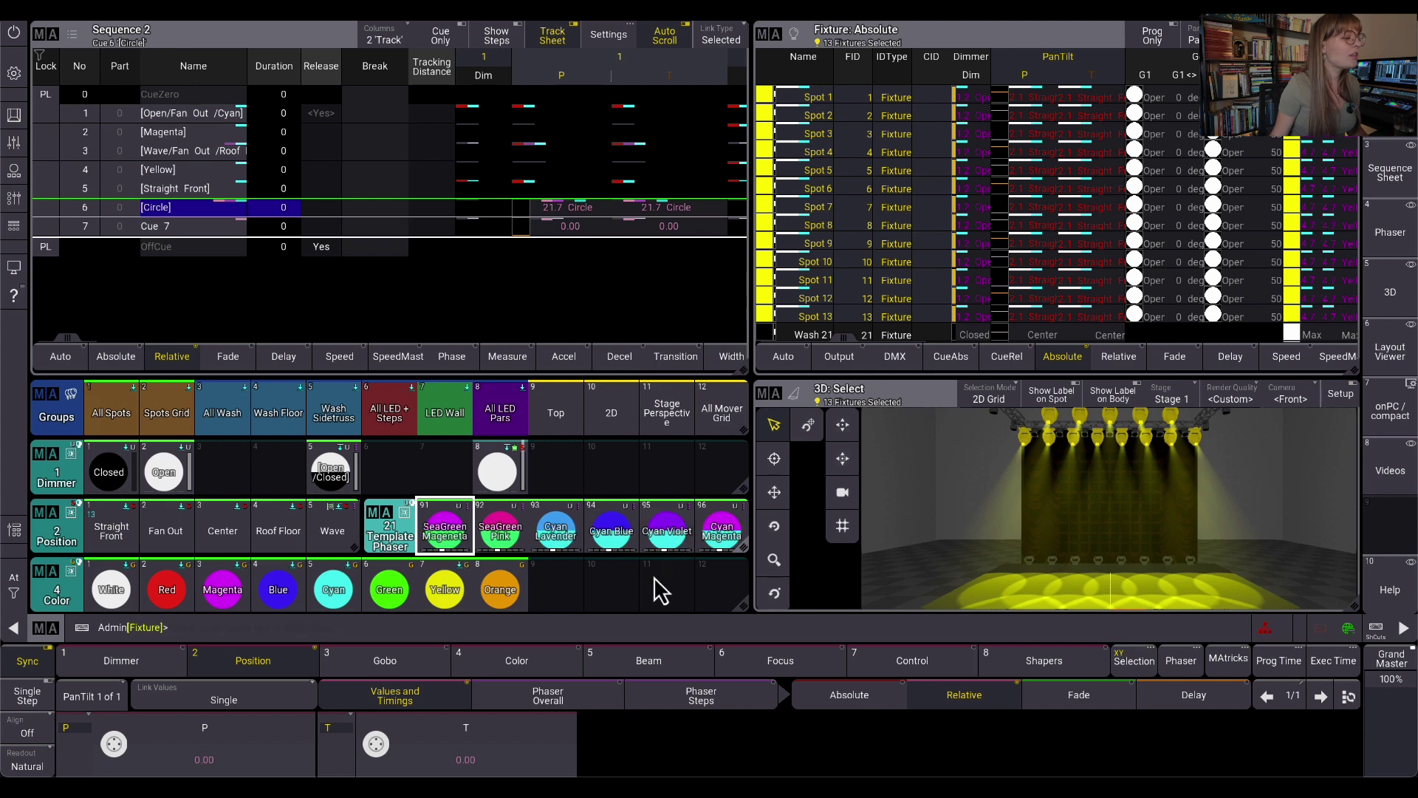
pyautogui.scroll(-12, 641, 523)
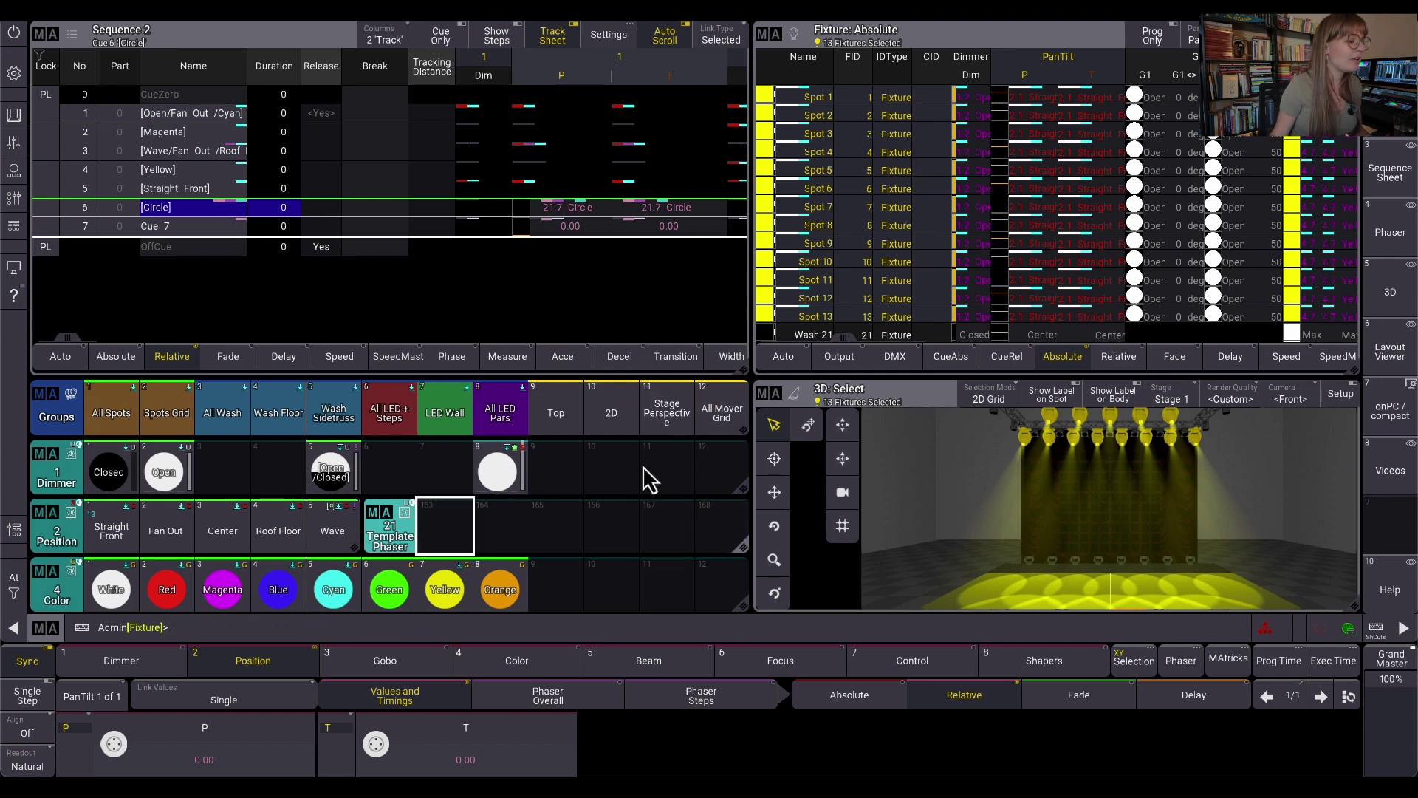
pyautogui.click(14, 587)
pyautogui.click(91, 596)
pyautogui.click(87, 596)
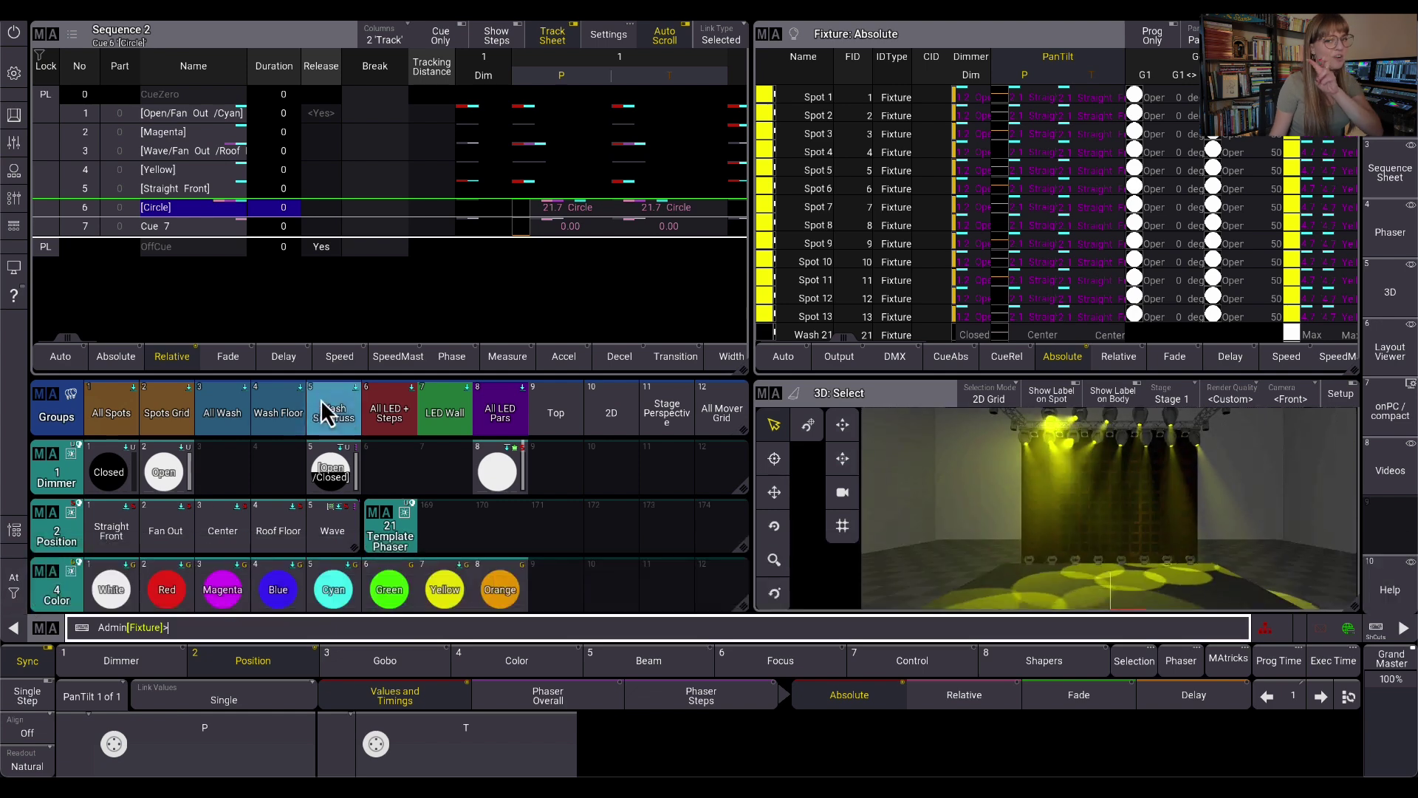
pyautogui.click(229, 410)
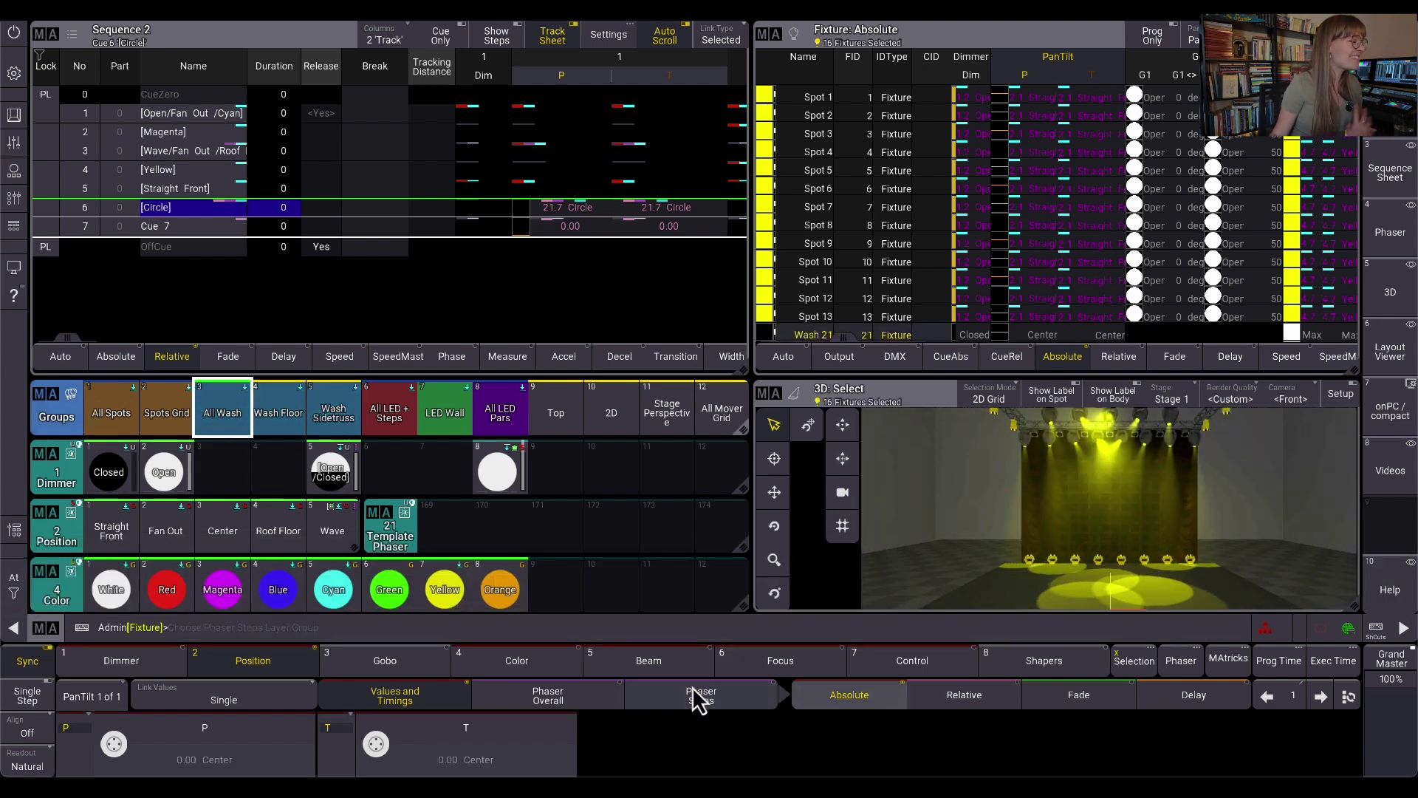
# Turn off the running sequence with the command off cue 1.
pyautogui.click(574, 631)
pyautogui.write('off cue 1')
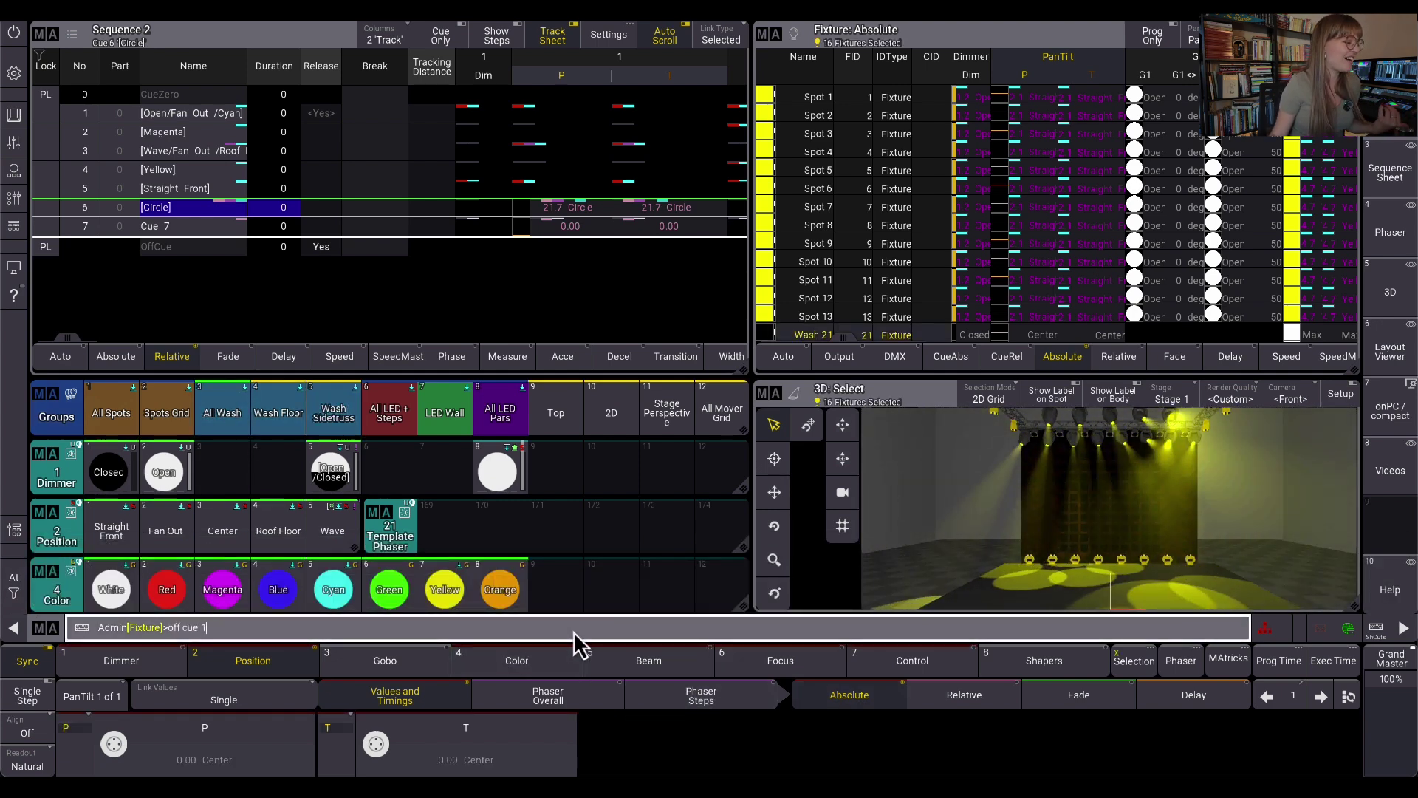
pyautogui.press('Return')
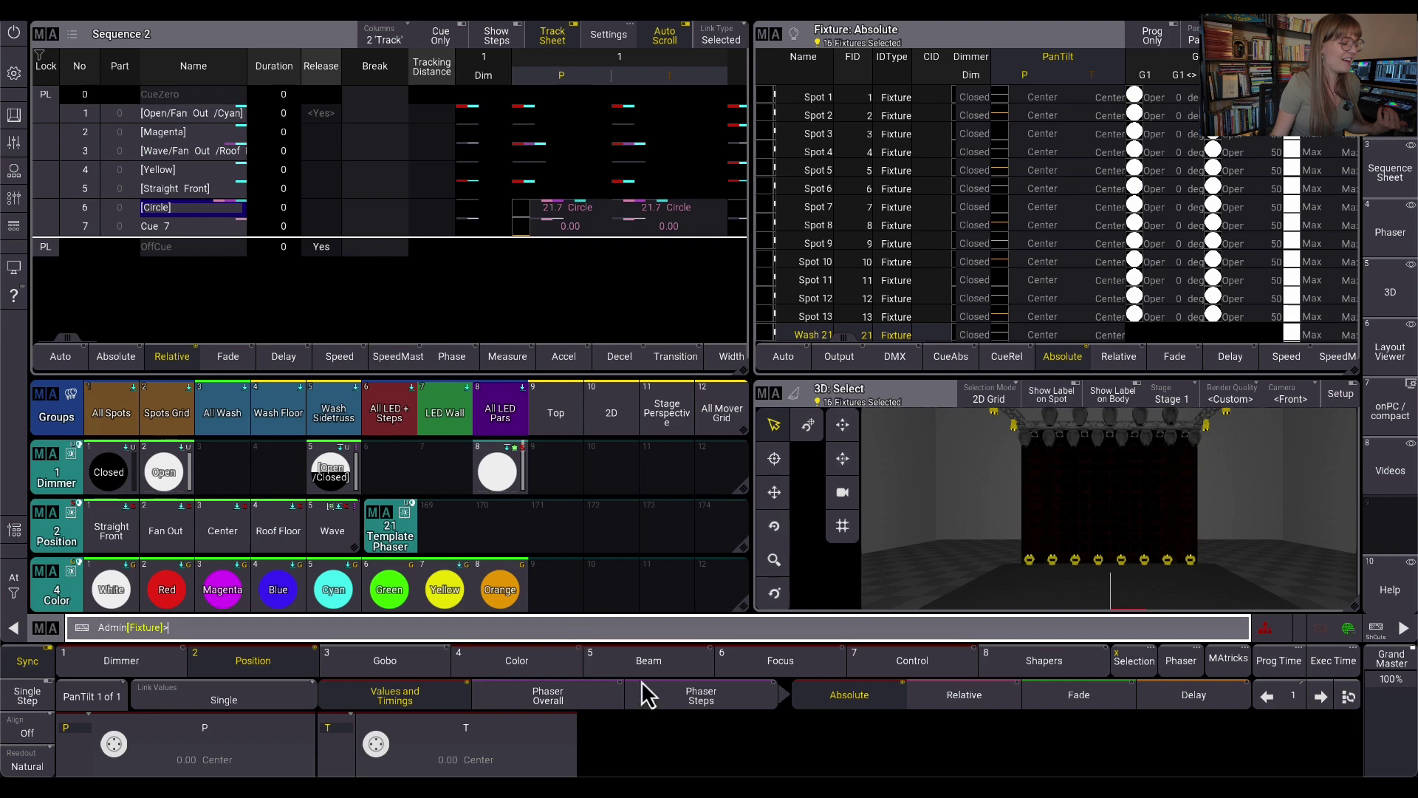
# Set the relative pan and tilt values of the selected wash fixtures to 0.00.
pyautogui.click(701, 699)
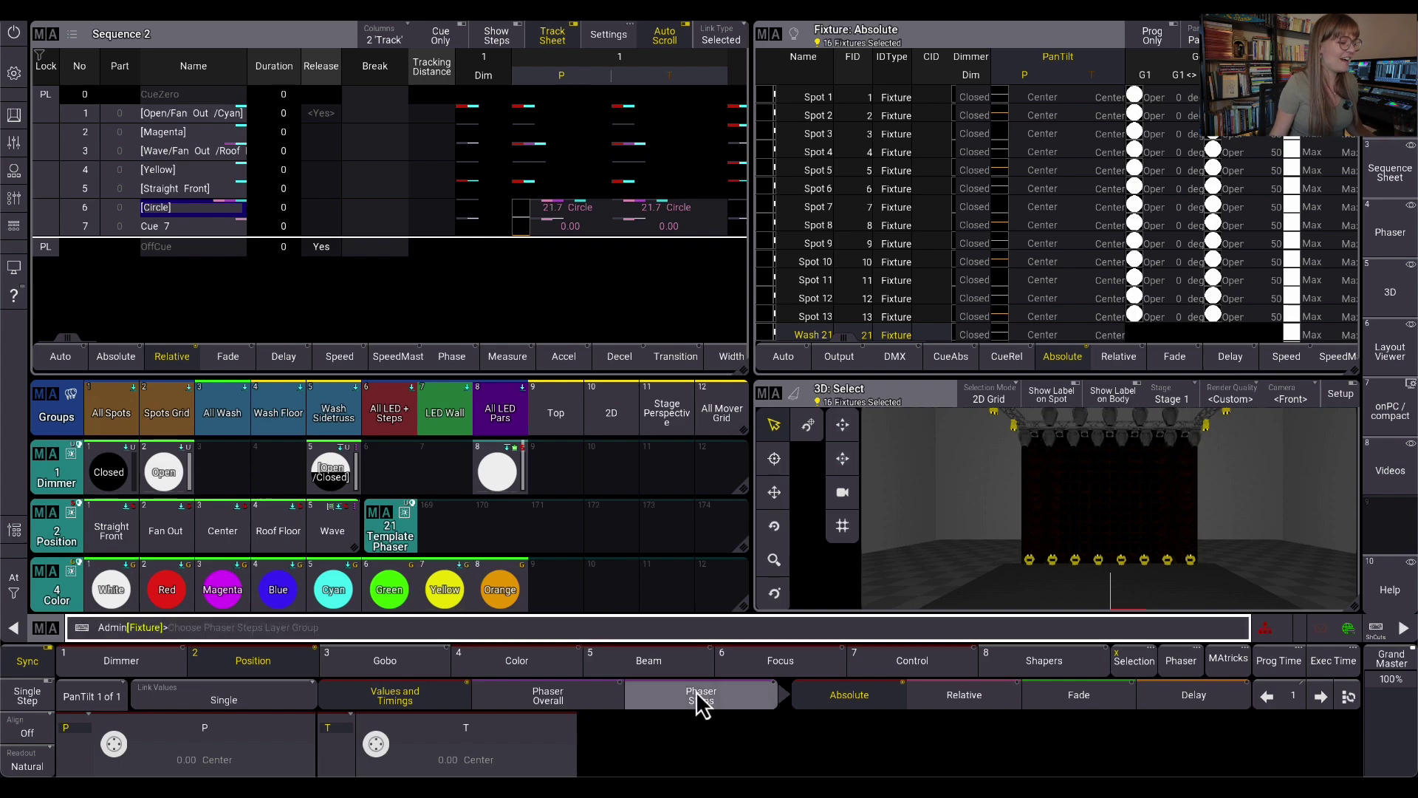
pyautogui.click(1016, 696)
pyautogui.click(278, 765)
pyautogui.press('Return')
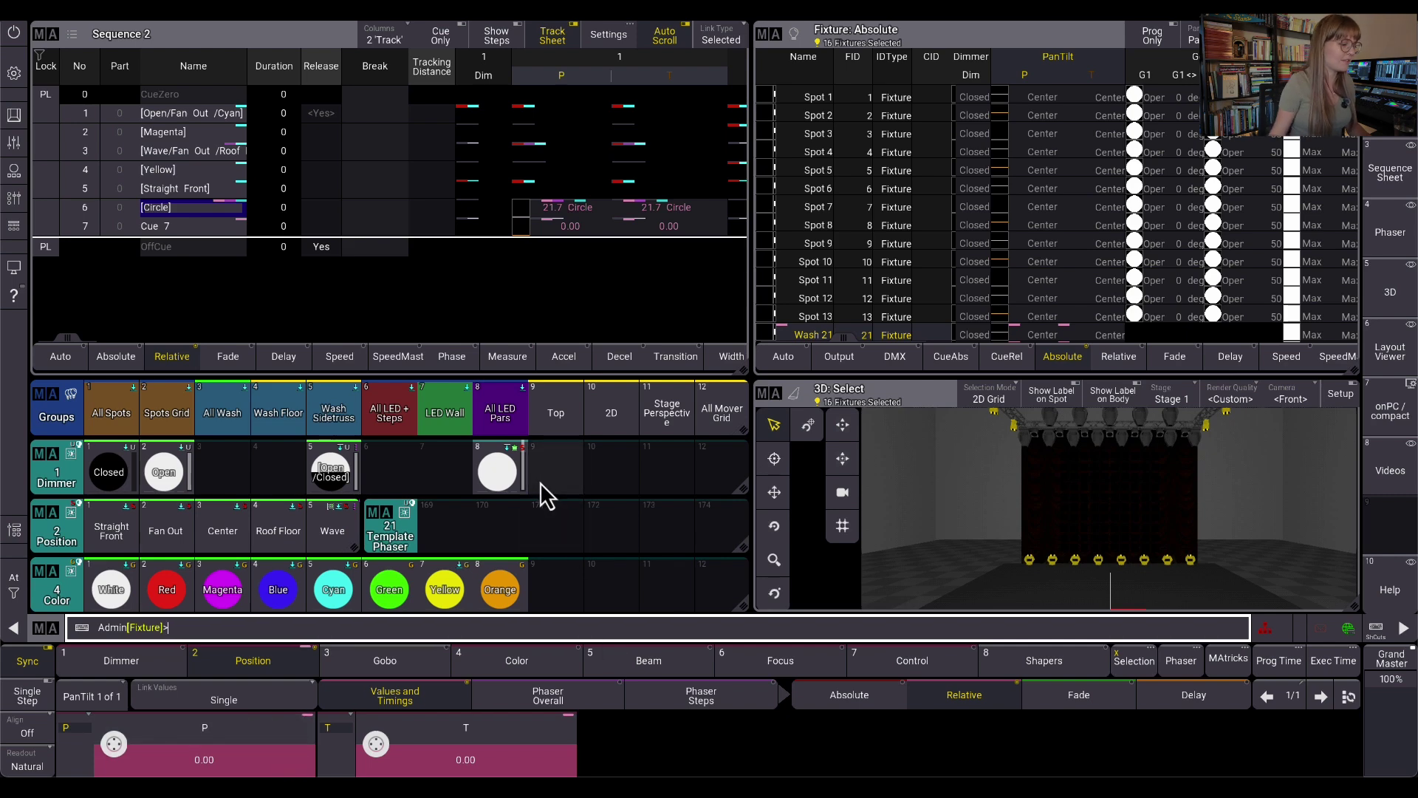
# Store the relative pan and tilt values in empty slot 171 of the Template Phaser pool and label the preset "Positon Stomp".
pyautogui.moveTo(541, 482); pyautogui.dragTo(565, 563)
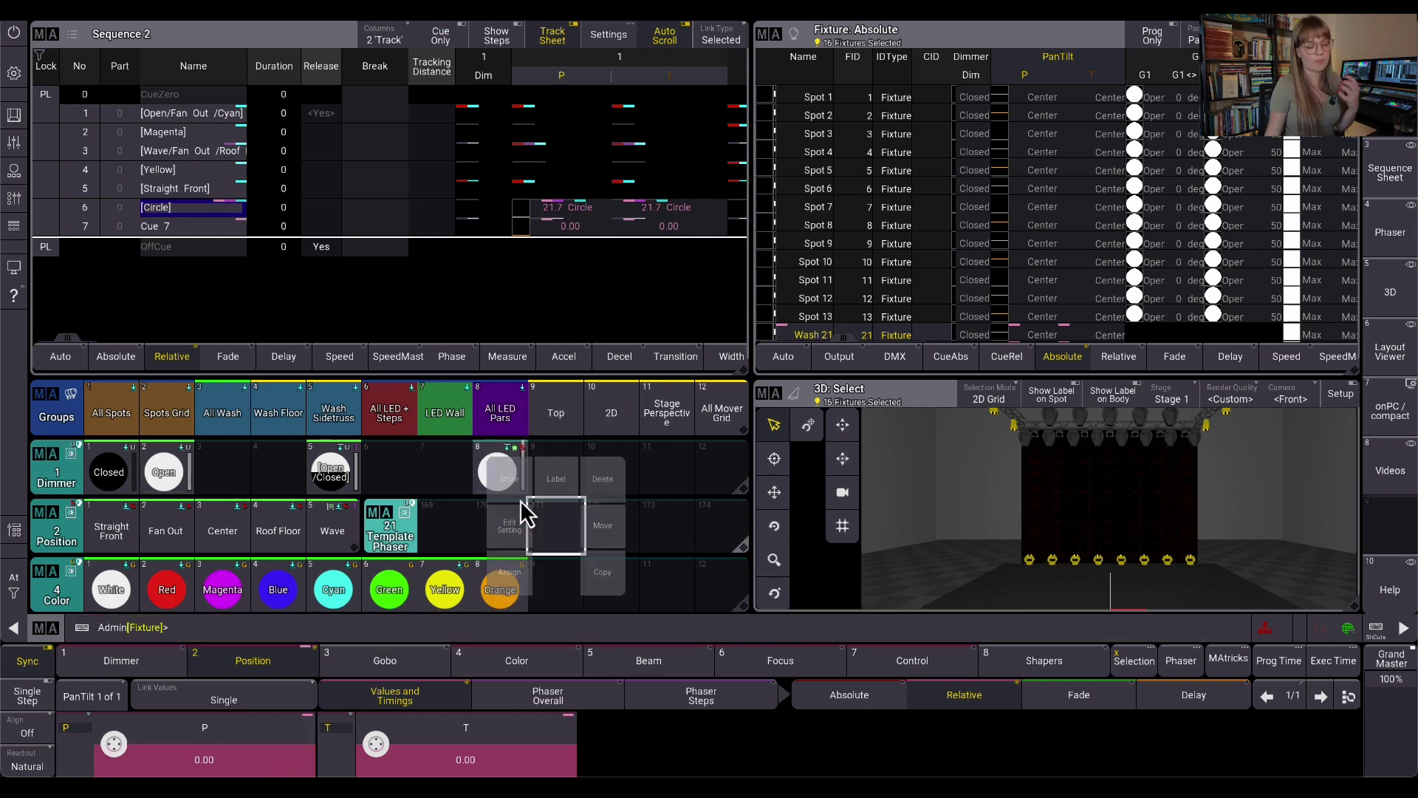
pyautogui.moveTo(562, 523); pyautogui.dragTo(560, 488)
pyautogui.write('Positon Stomp')
pyautogui.press('Return')
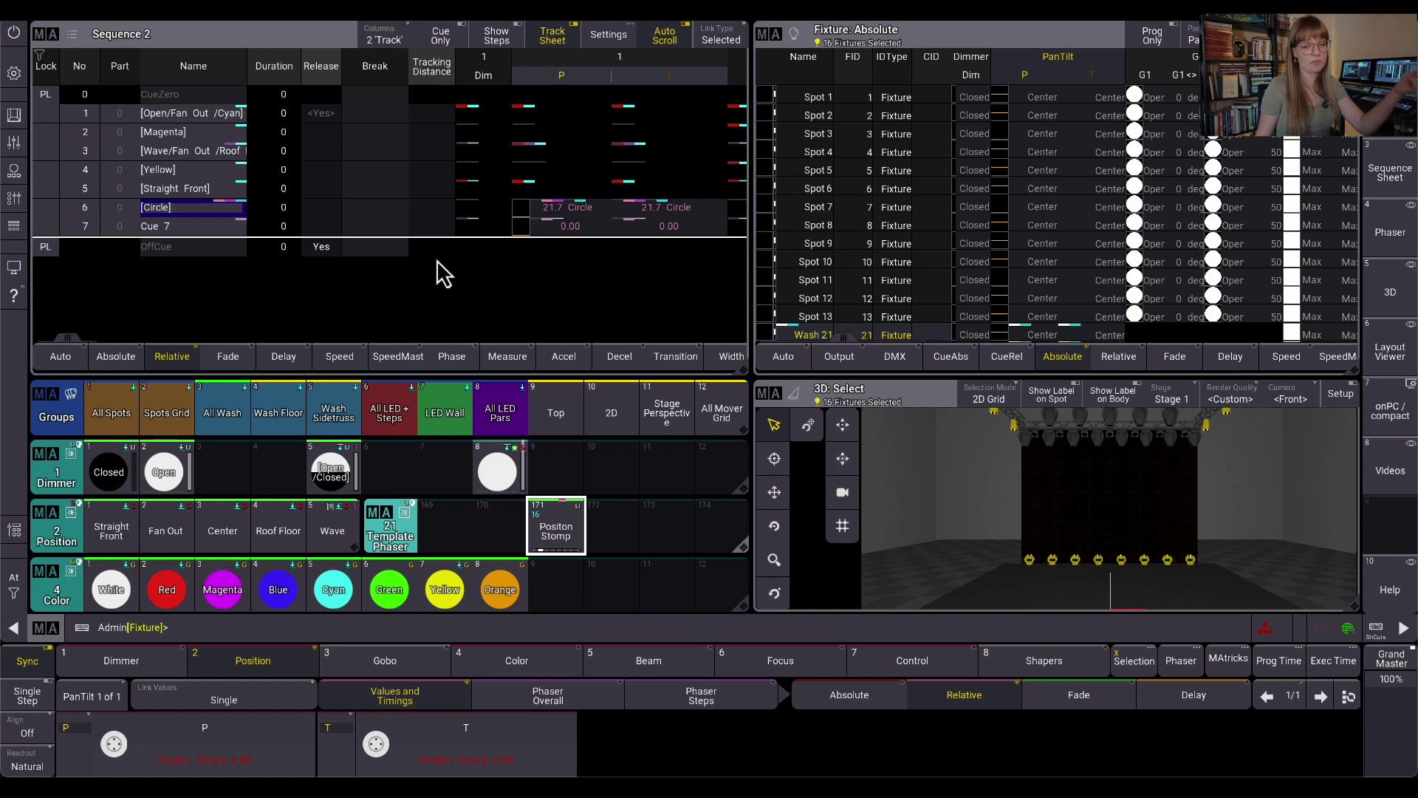
# Clear the programmer and restart the Circle cue with goto cue 6.
pyautogui.click(15, 591)
pyautogui.click(46, 588)
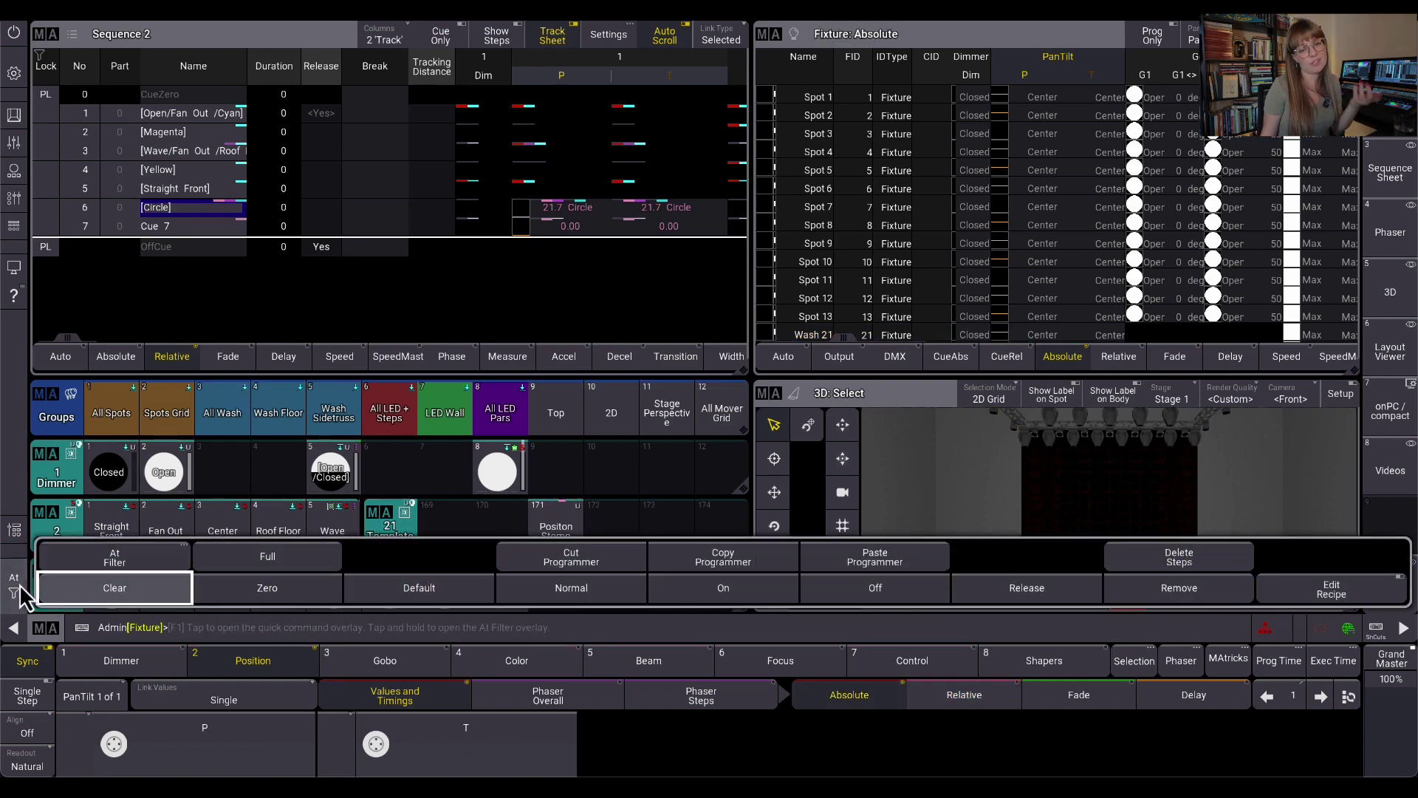
pyautogui.click(161, 620)
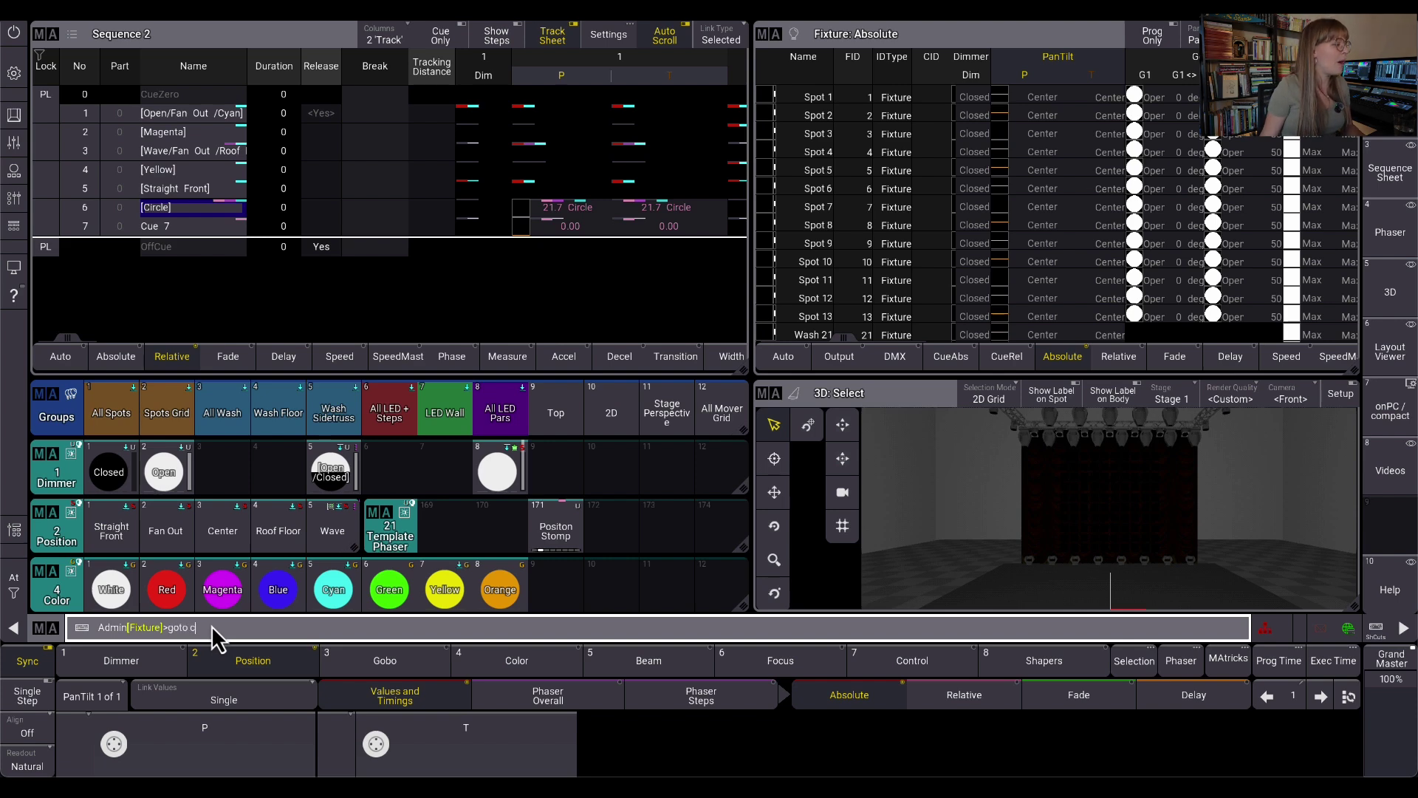
pyautogui.write('goto cue 6')
pyautogui.press('Return')
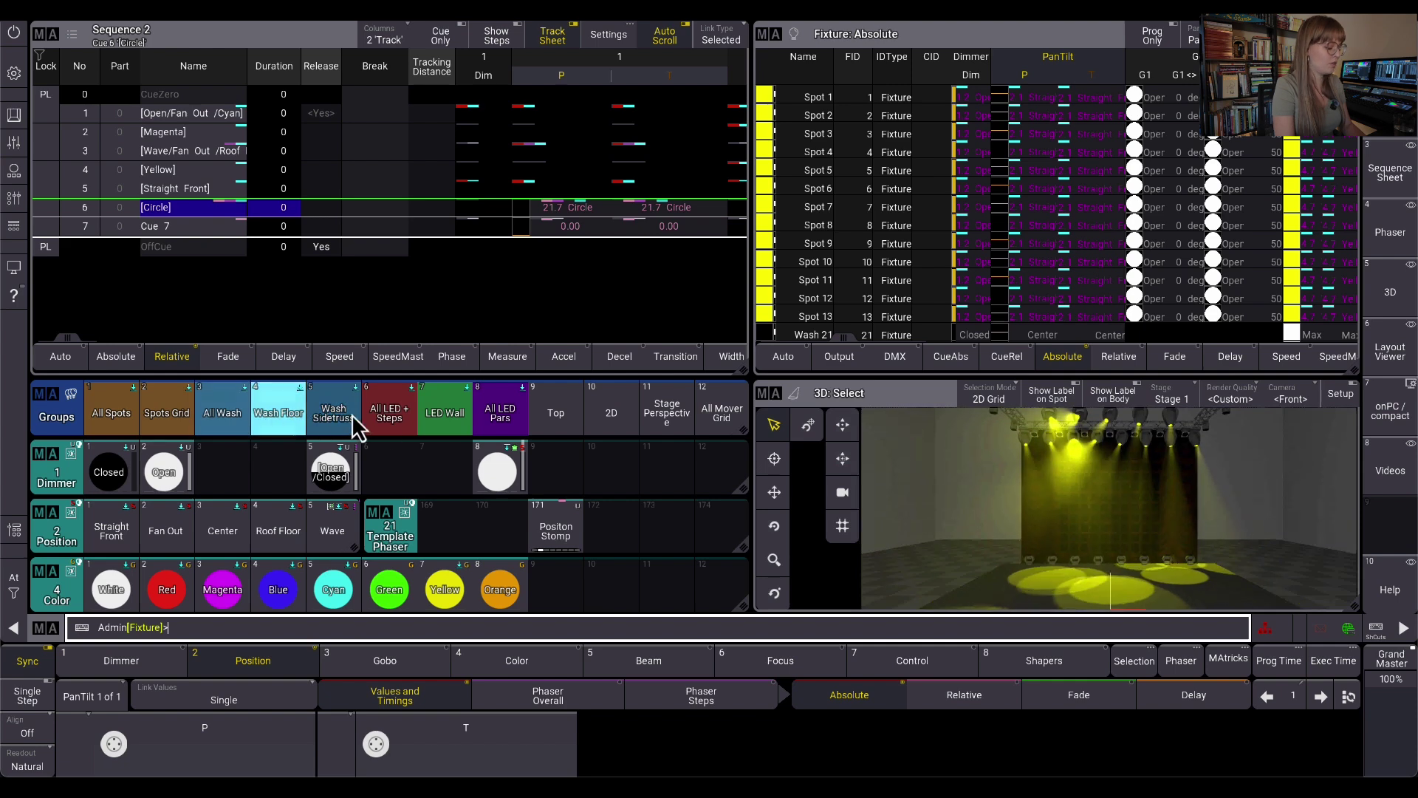
# Apply the Positon Stomp preset to the Spots Grid group and store it into cue 1.
pyautogui.click(555, 534)
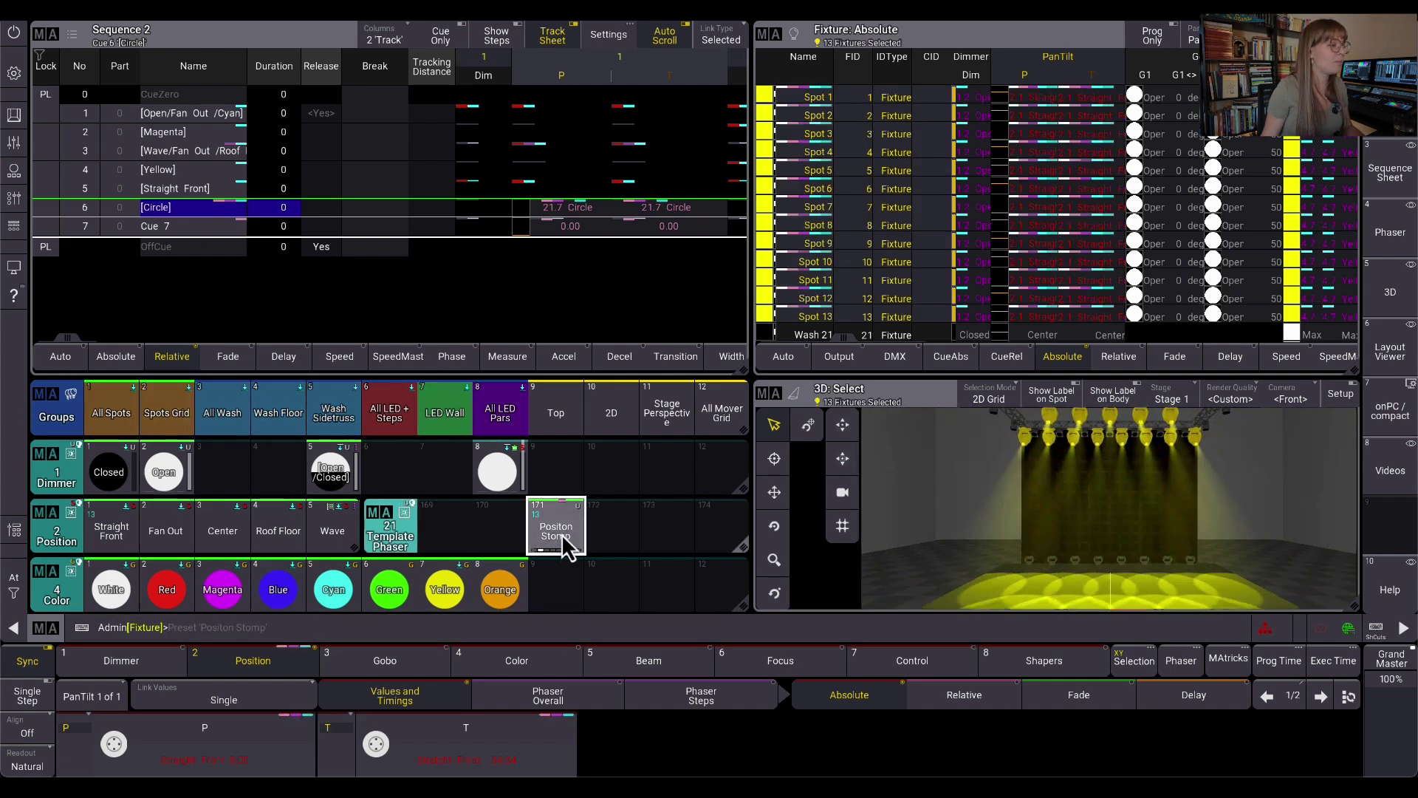
pyautogui.click(667, 629)
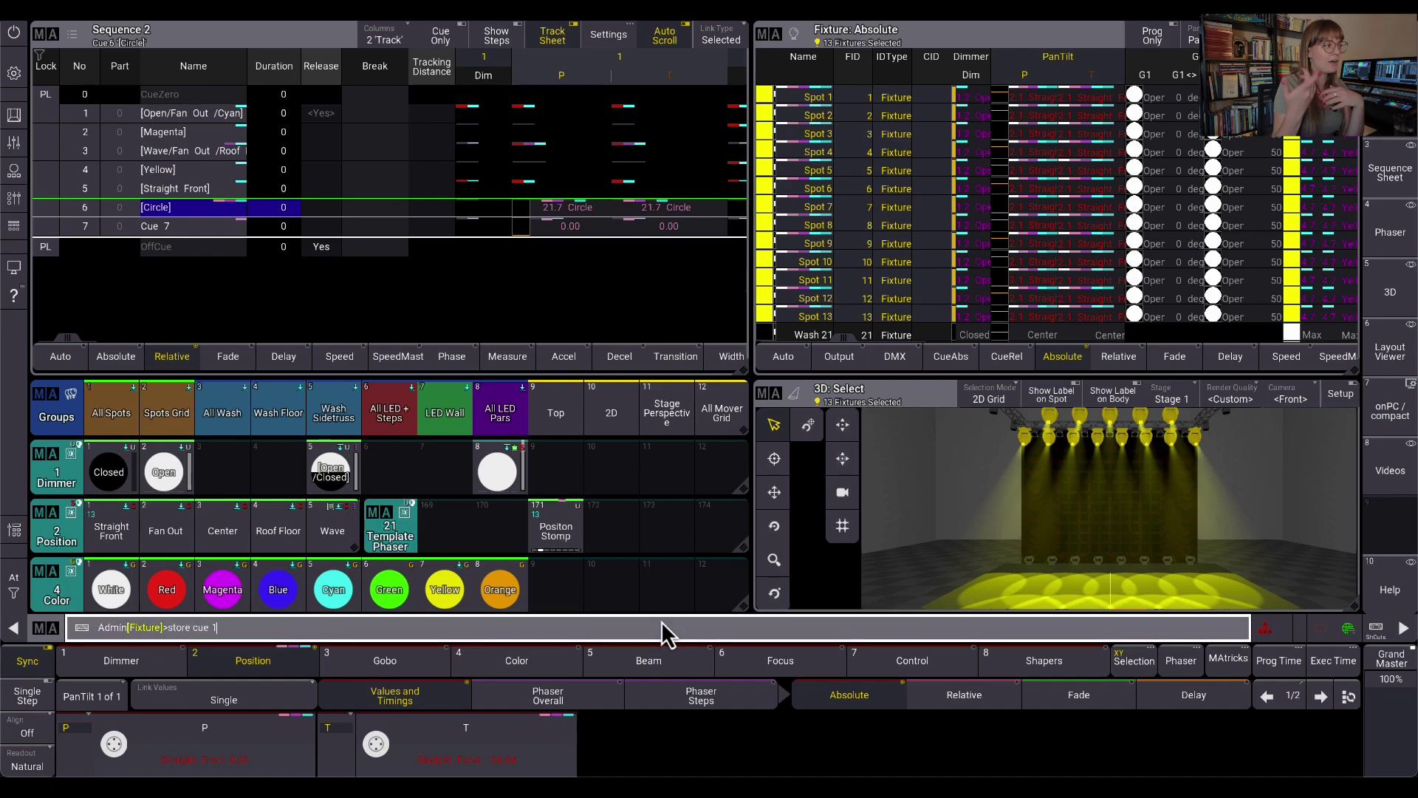
pyautogui.press('Return')
pyautogui.press('Return')
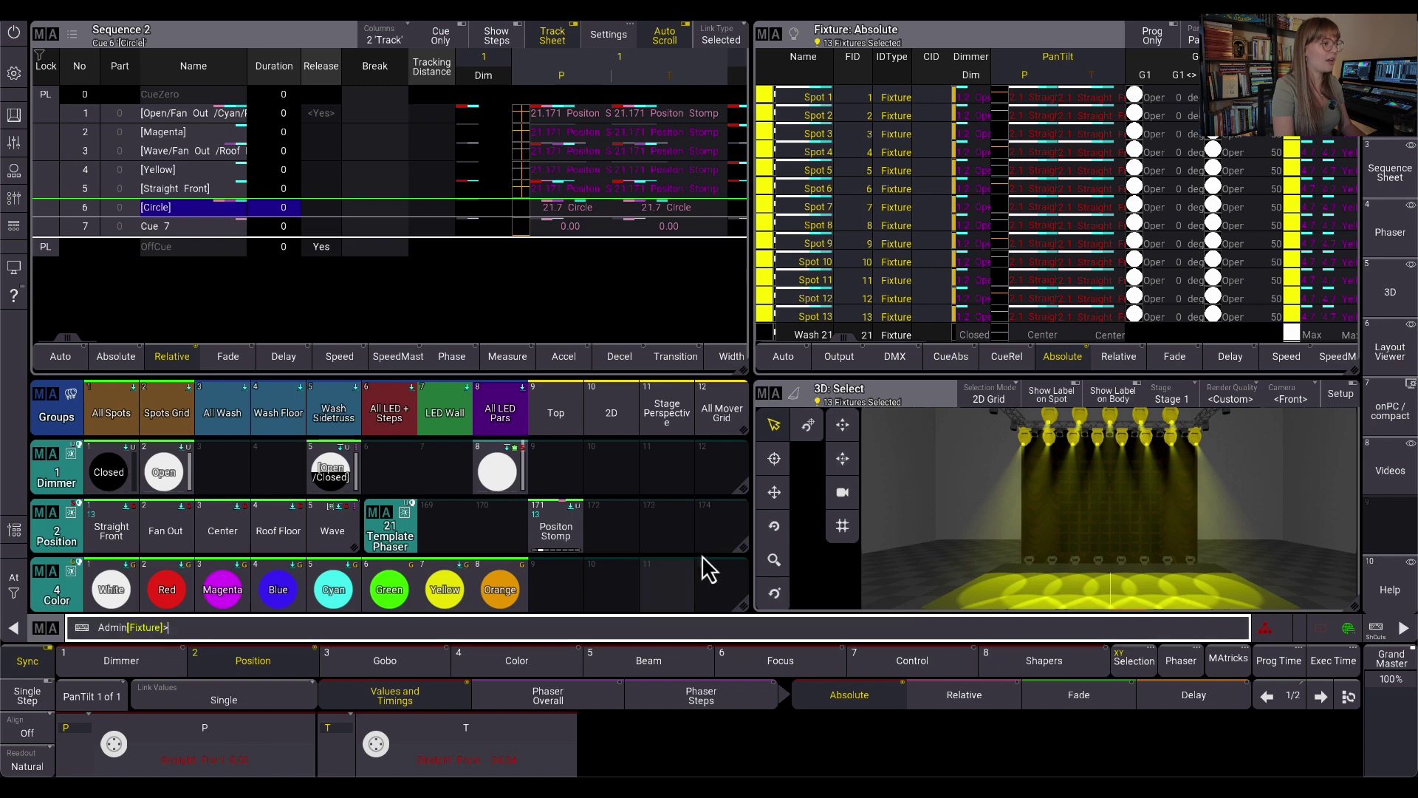
# Compare the Absolute and Relative layers in the sequence sheet, leaving Relative shown, and clear the programmer.
pyautogui.click(132, 359)
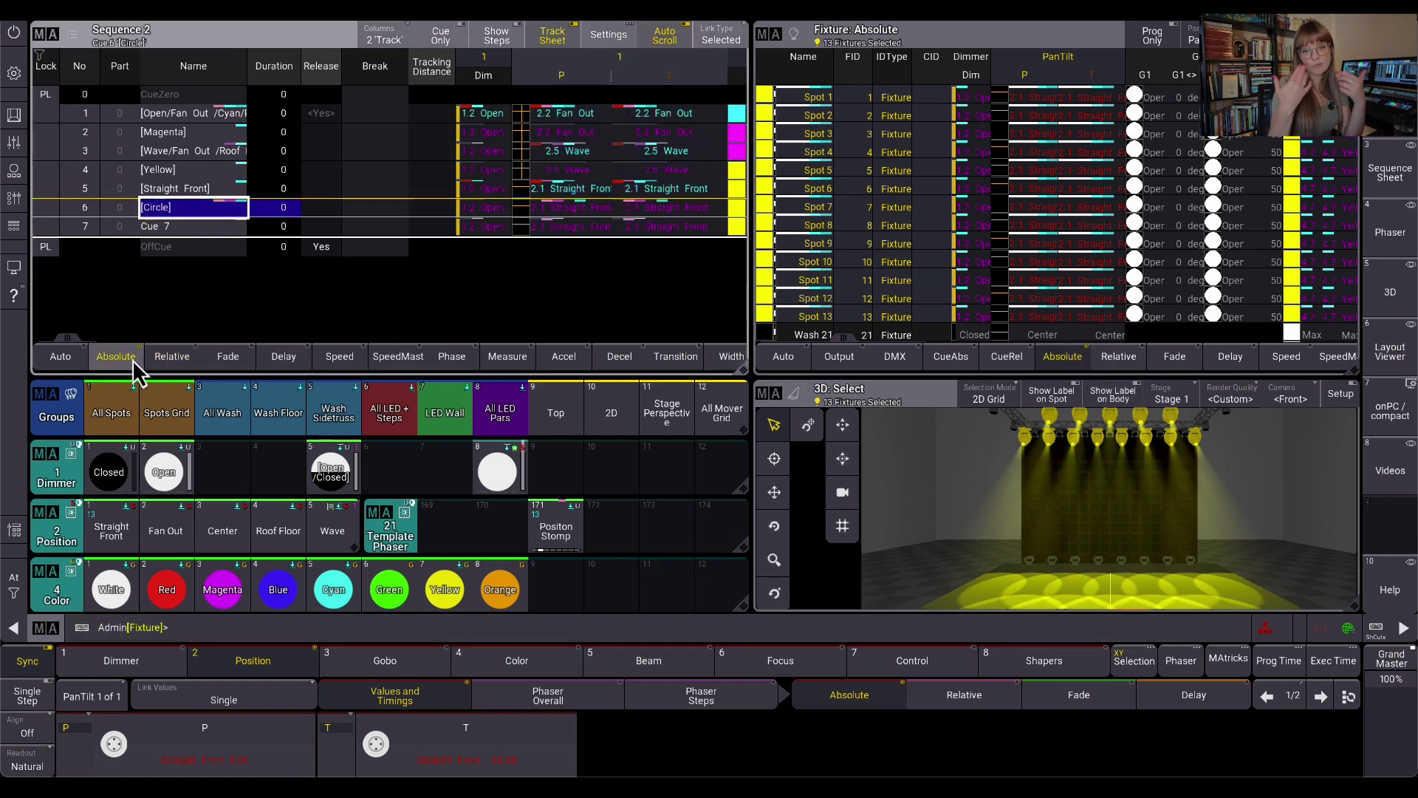
pyautogui.click(173, 358)
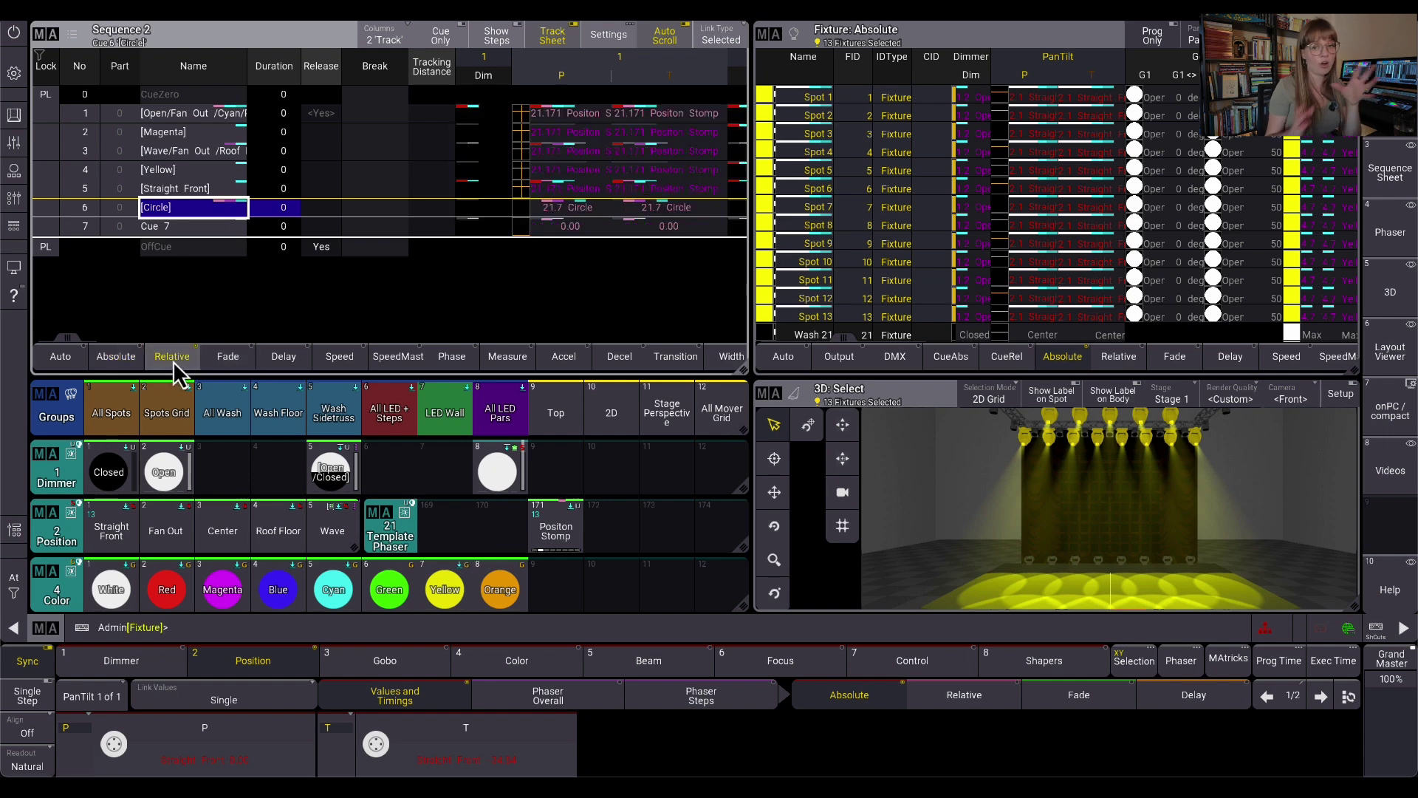
pyautogui.click(22, 578)
pyautogui.click(80, 595)
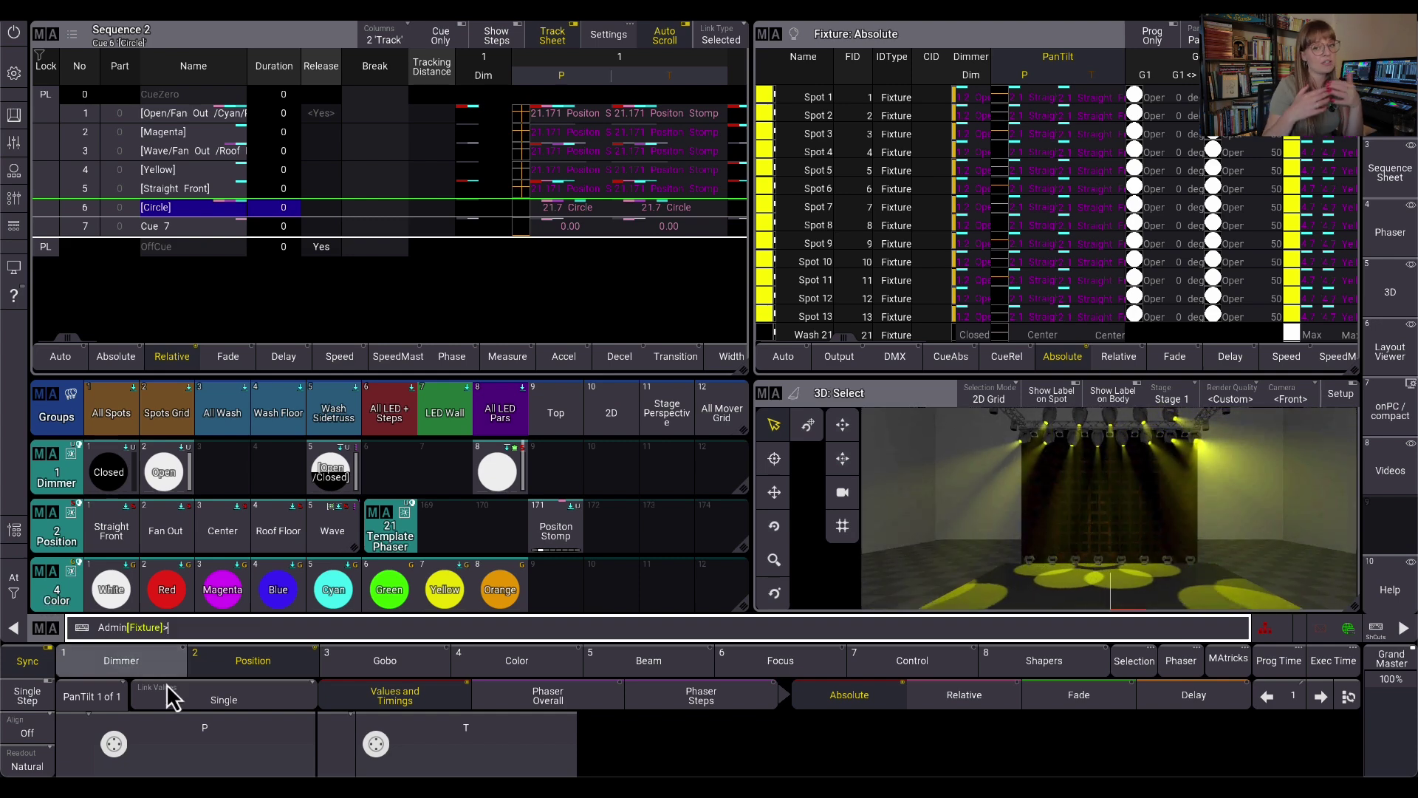
# Apply the Positon Stomp preset to the Spots Grid group and switch the programming layer to Relative.
pyautogui.click(438, 420)
pyautogui.click(167, 414)
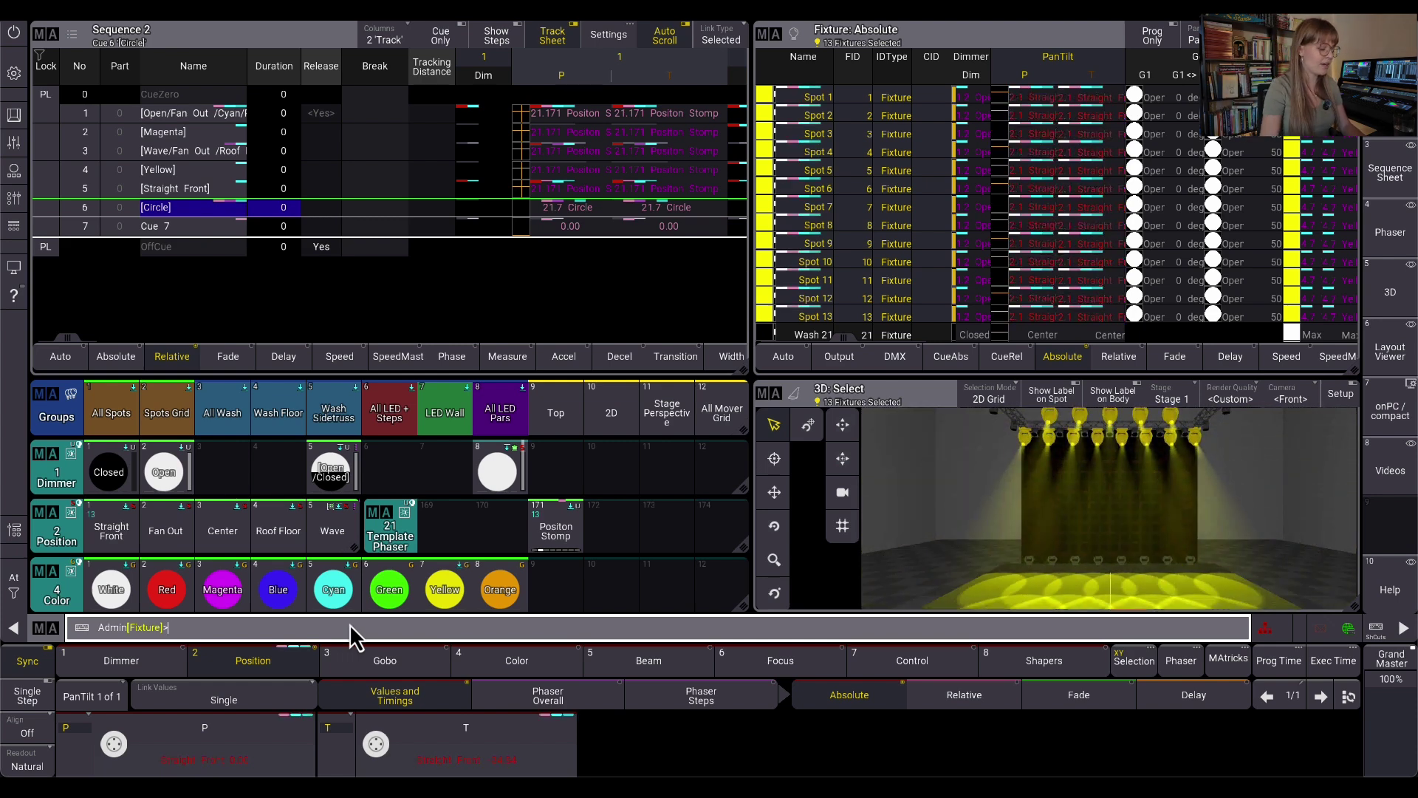
pyautogui.click(396, 694)
pyautogui.click(965, 694)
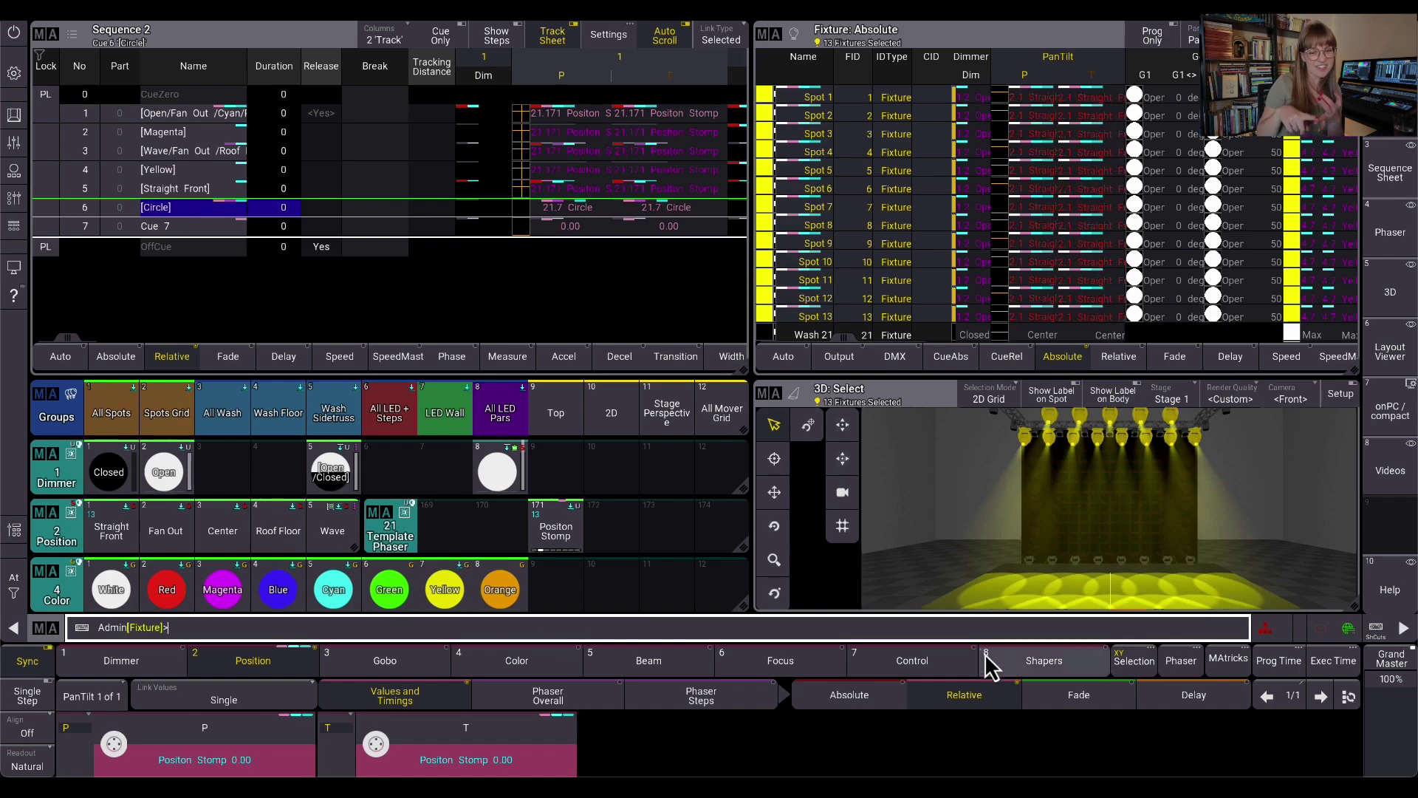
# Store the Positon Stomp values of the selected spots into the existing cue 7.
pyautogui.click(974, 628)
pyautogui.write('store Cue 7')
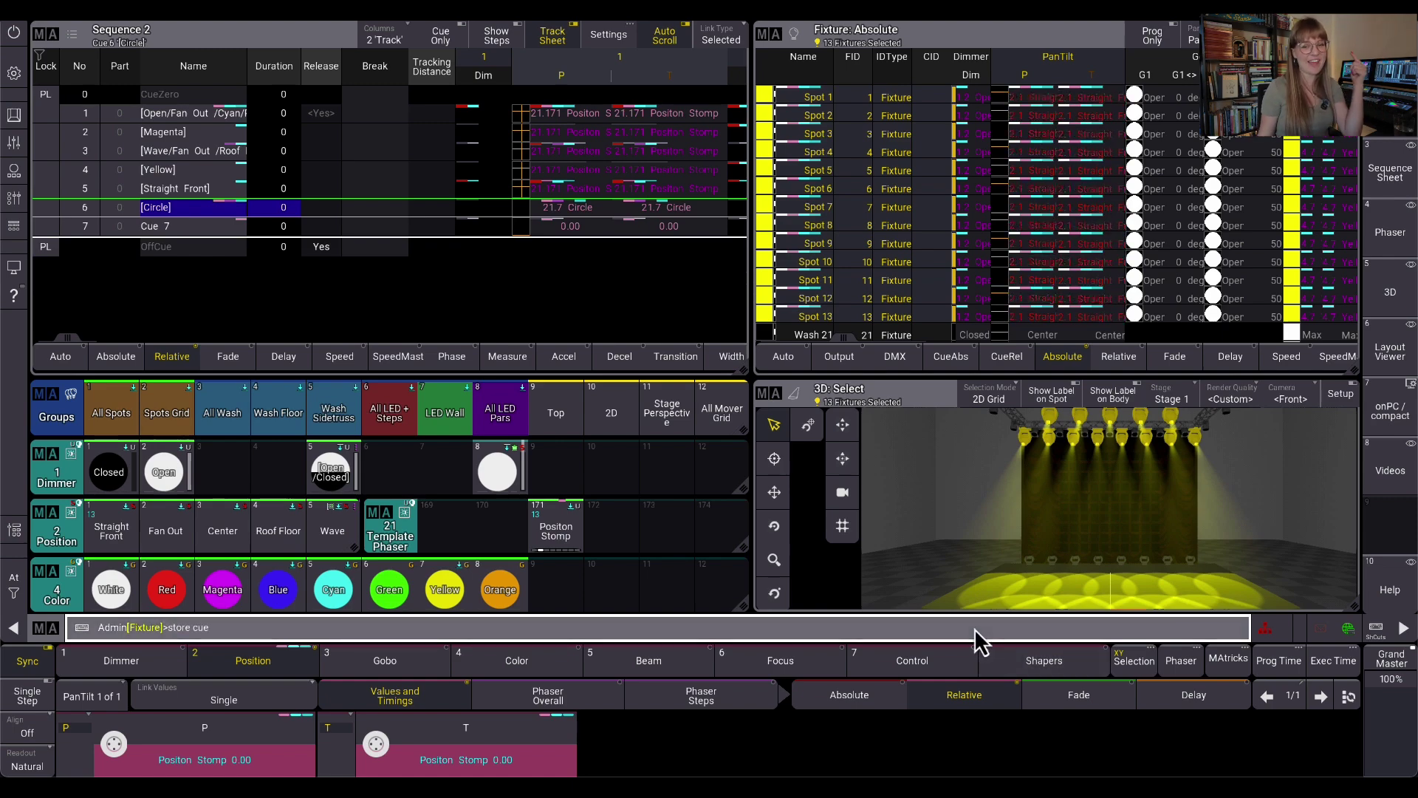
pyautogui.press('Return')
pyautogui.press('Return')
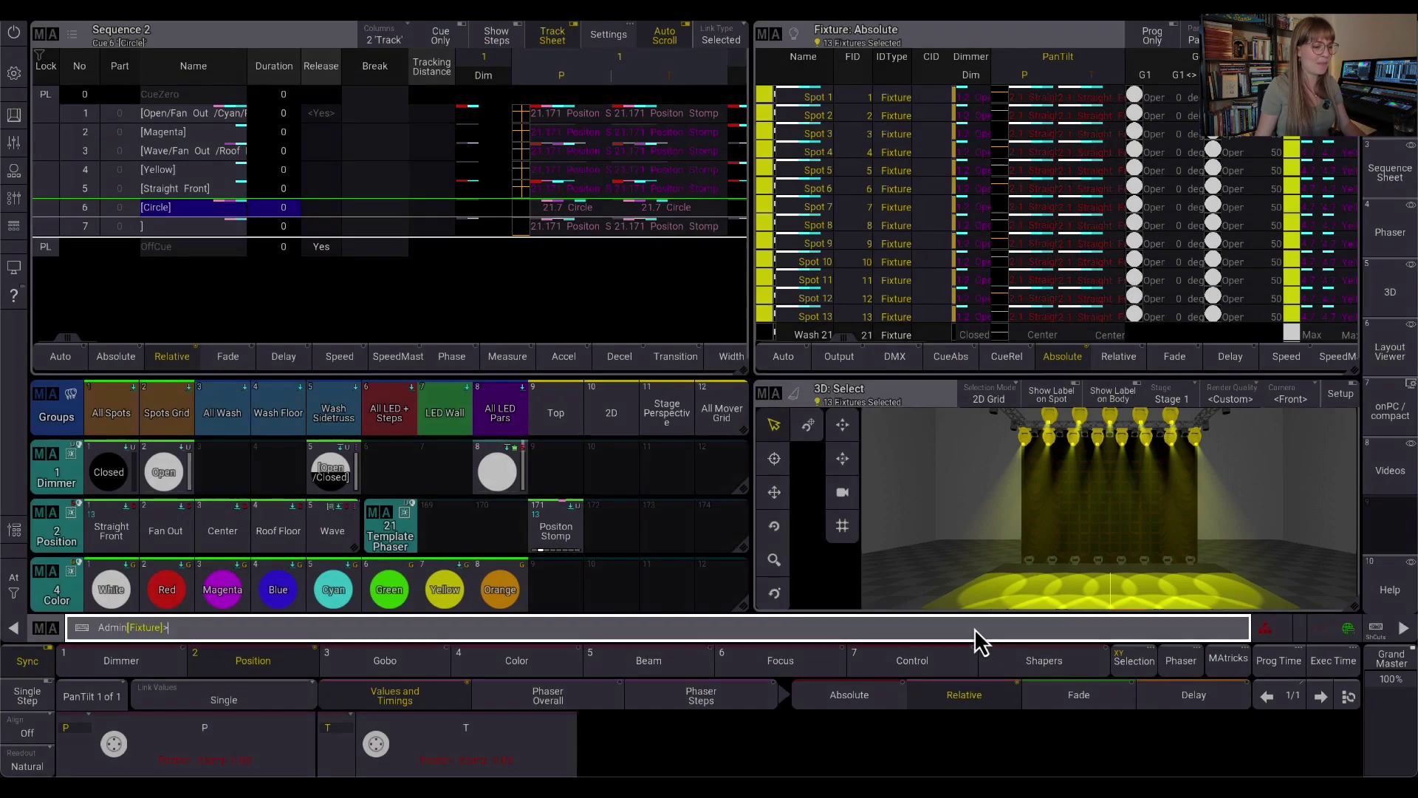